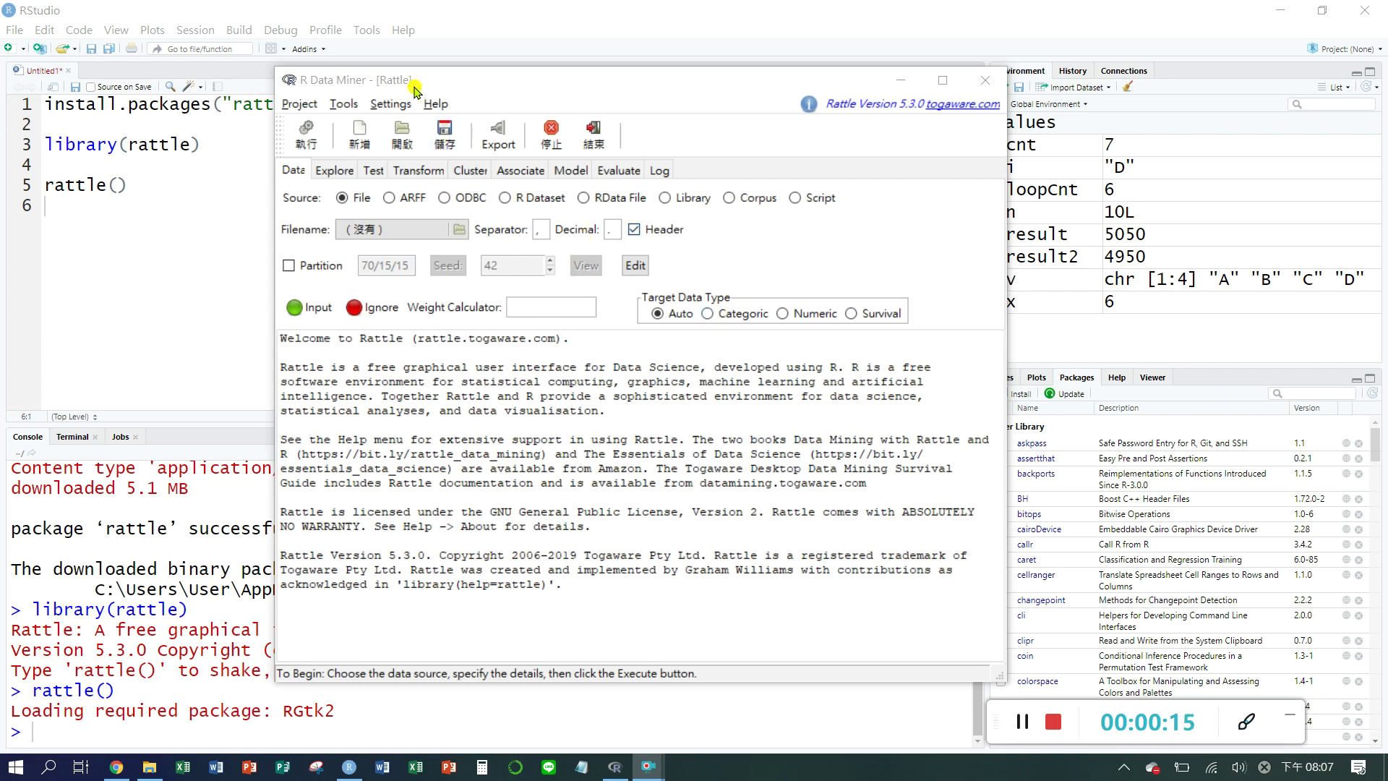
Step: Look through Rattle's pages from Data and Explore to Evaluate and Log, and at the R Dataset source options
{"action": "left_click_drag", "start_coordinate": [649, 80], "coordinate": [701, 86]}
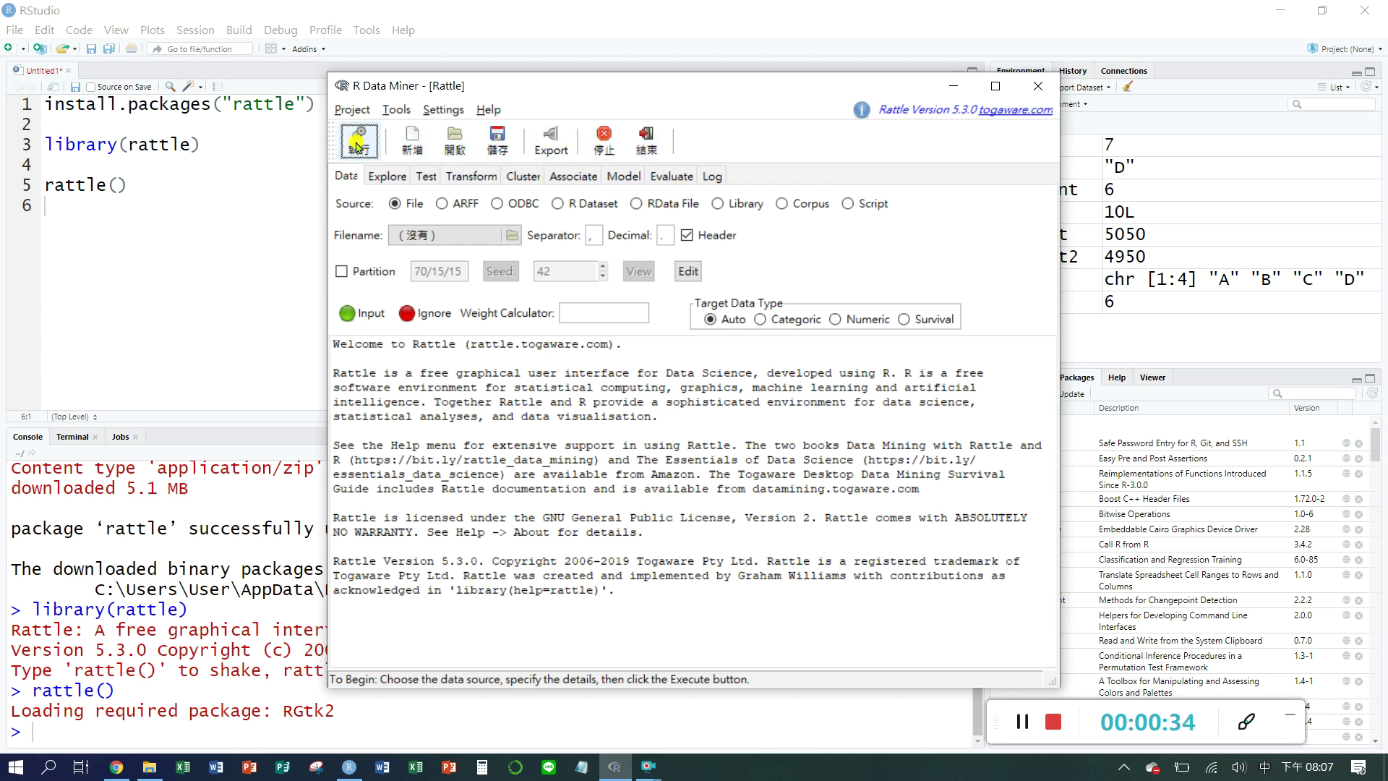
{"action": "left_click", "coordinate": [385, 177]}
{"action": "left_click", "coordinate": [428, 177]}
{"action": "left_click", "coordinate": [480, 183]}
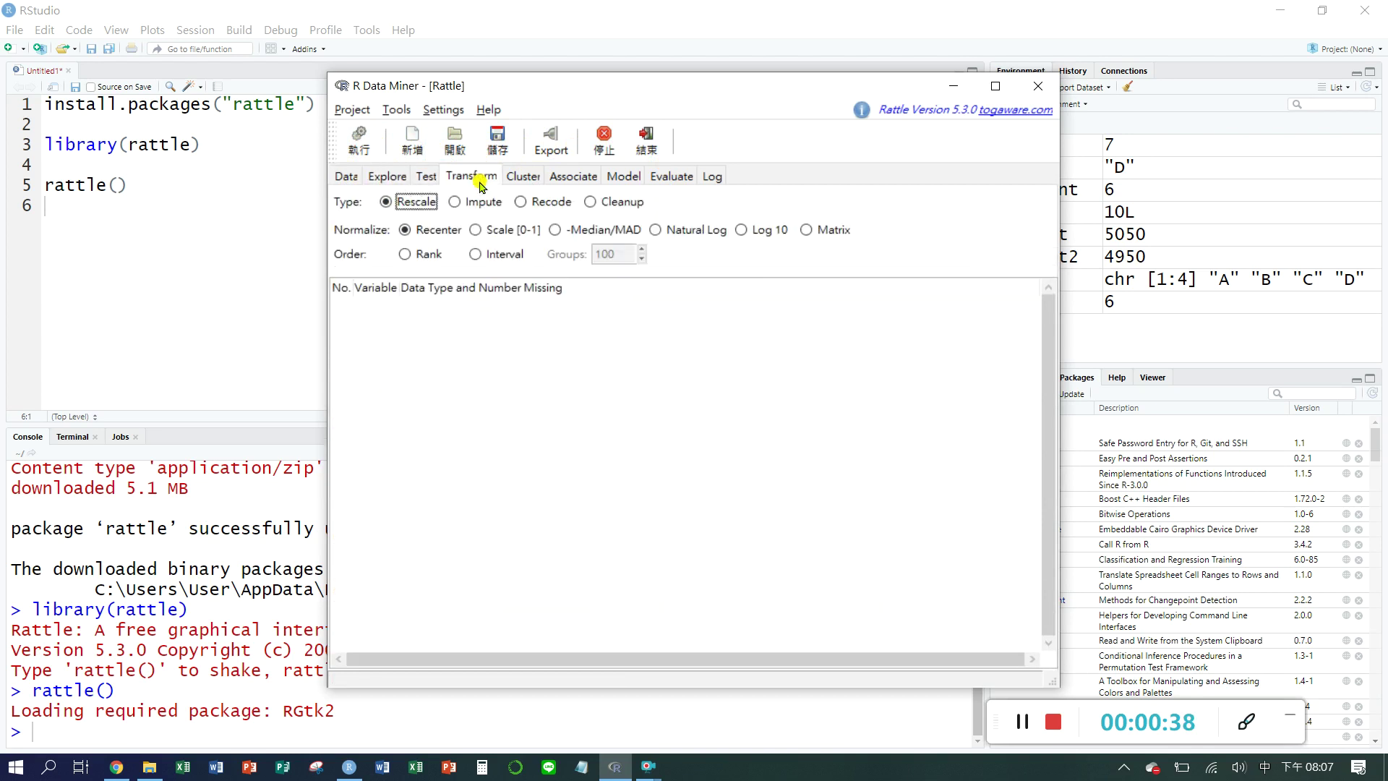
{"action": "left_click", "coordinate": [521, 180]}
{"action": "left_click", "coordinate": [570, 181]}
{"action": "left_click", "coordinate": [620, 177]}
{"action": "left_click", "coordinate": [671, 177]}
{"action": "left_click", "coordinate": [715, 179]}
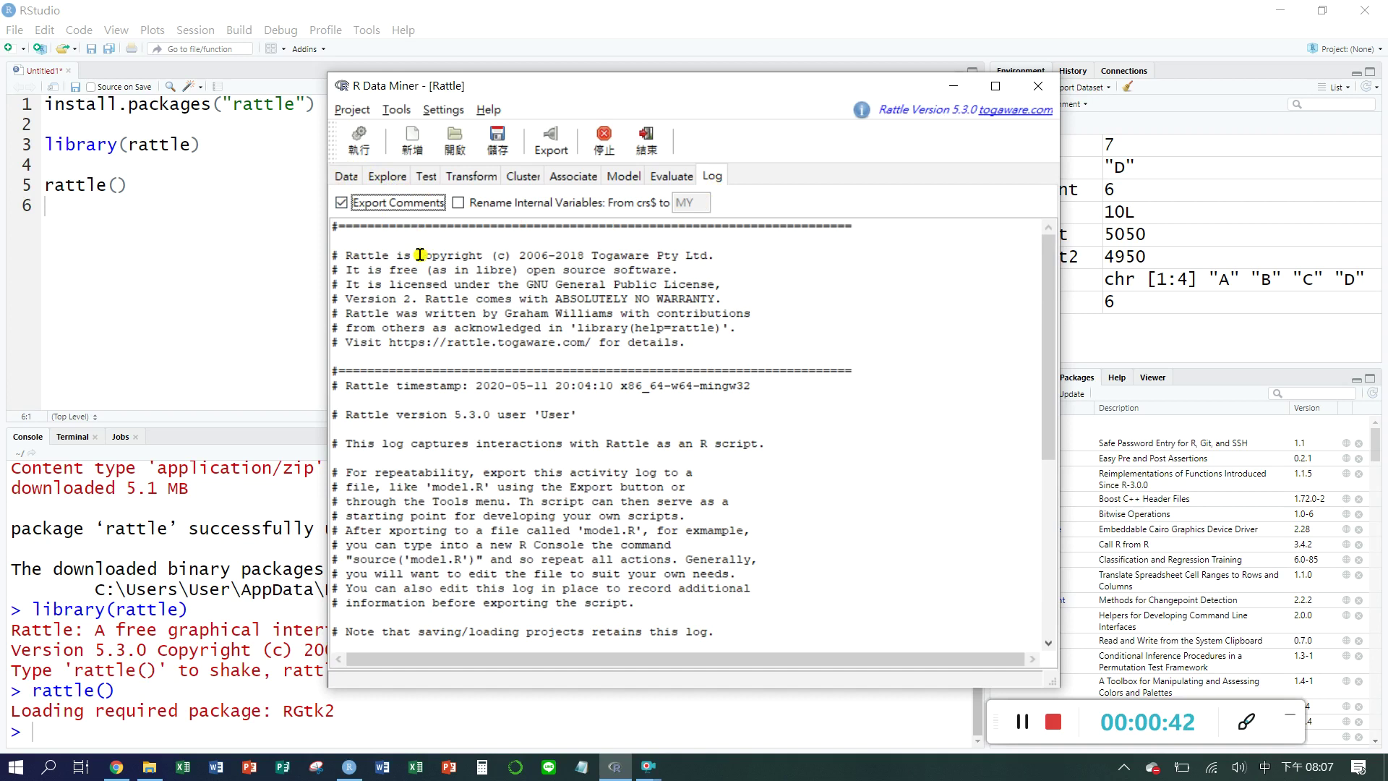
{"action": "left_click", "coordinate": [347, 178]}
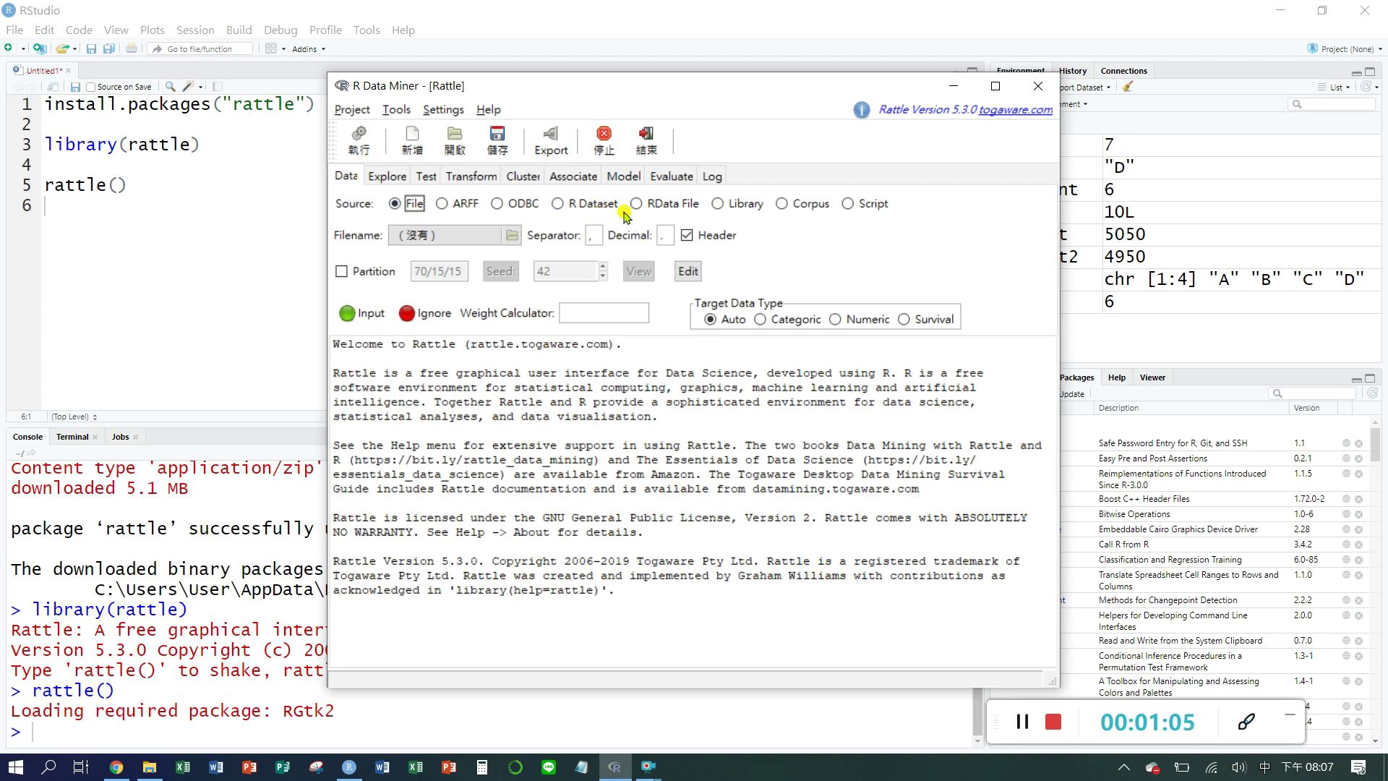
{"action": "left_click", "coordinate": [557, 204]}
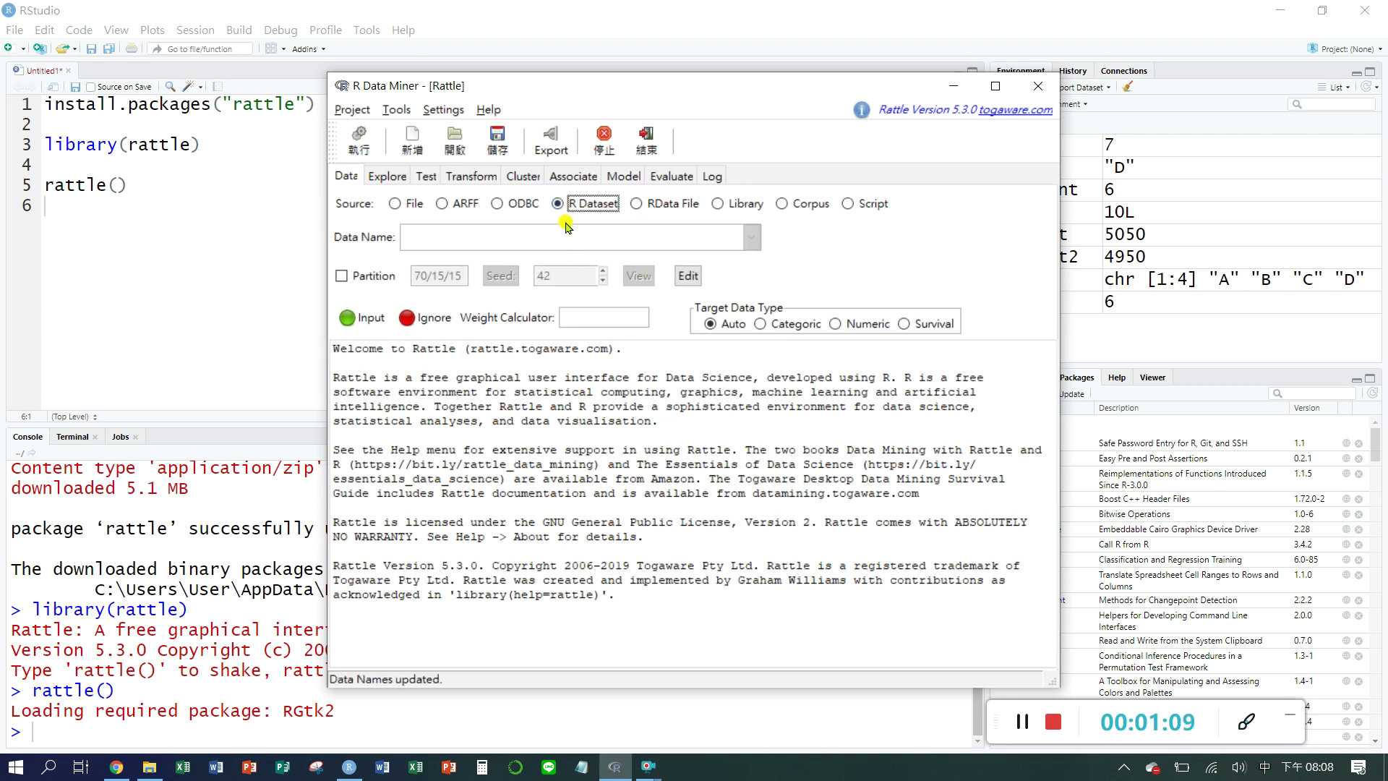
{"action": "left_click", "coordinate": [394, 206]}
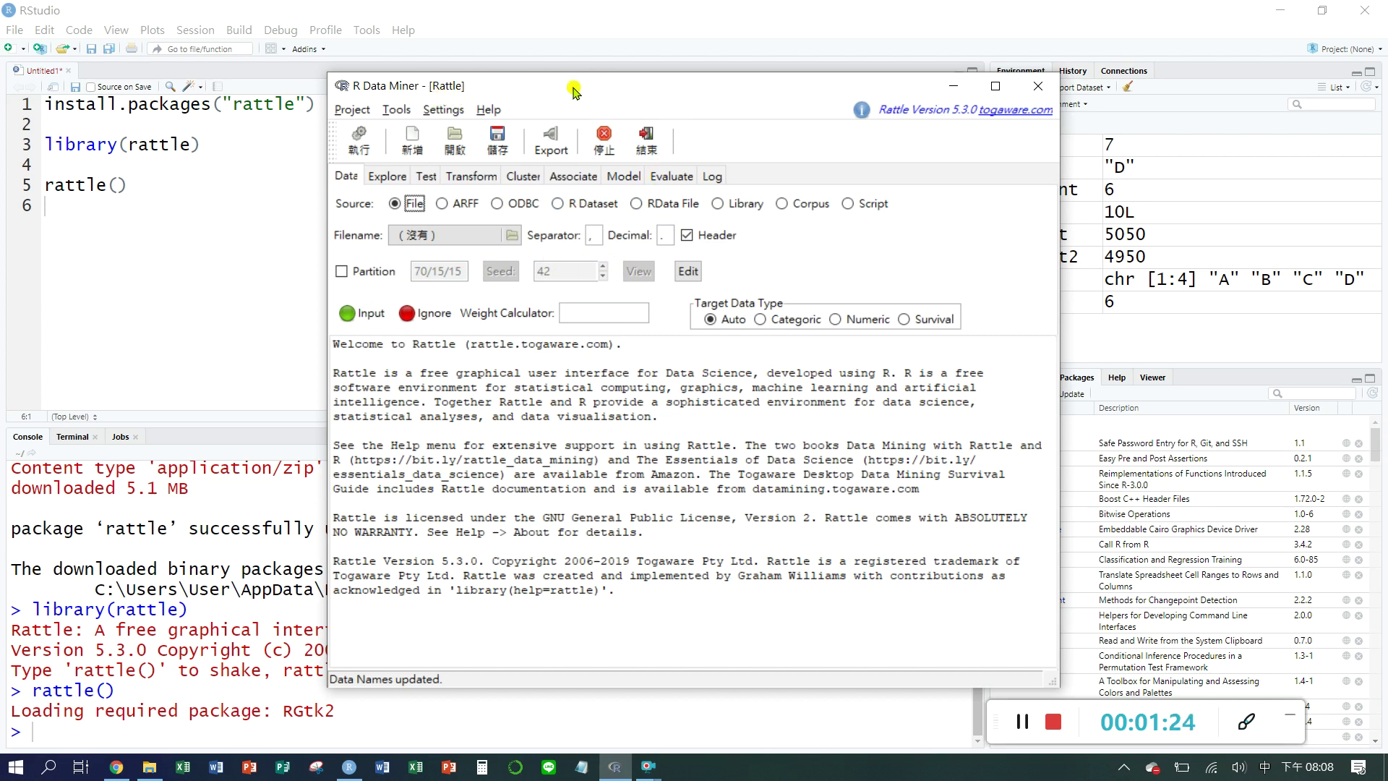
Step: Switch to RStudio, add the line data(iris) below rattle() in the script and run it
{"action": "left_click_drag", "start_coordinate": [586, 90], "coordinate": [764, 78]}
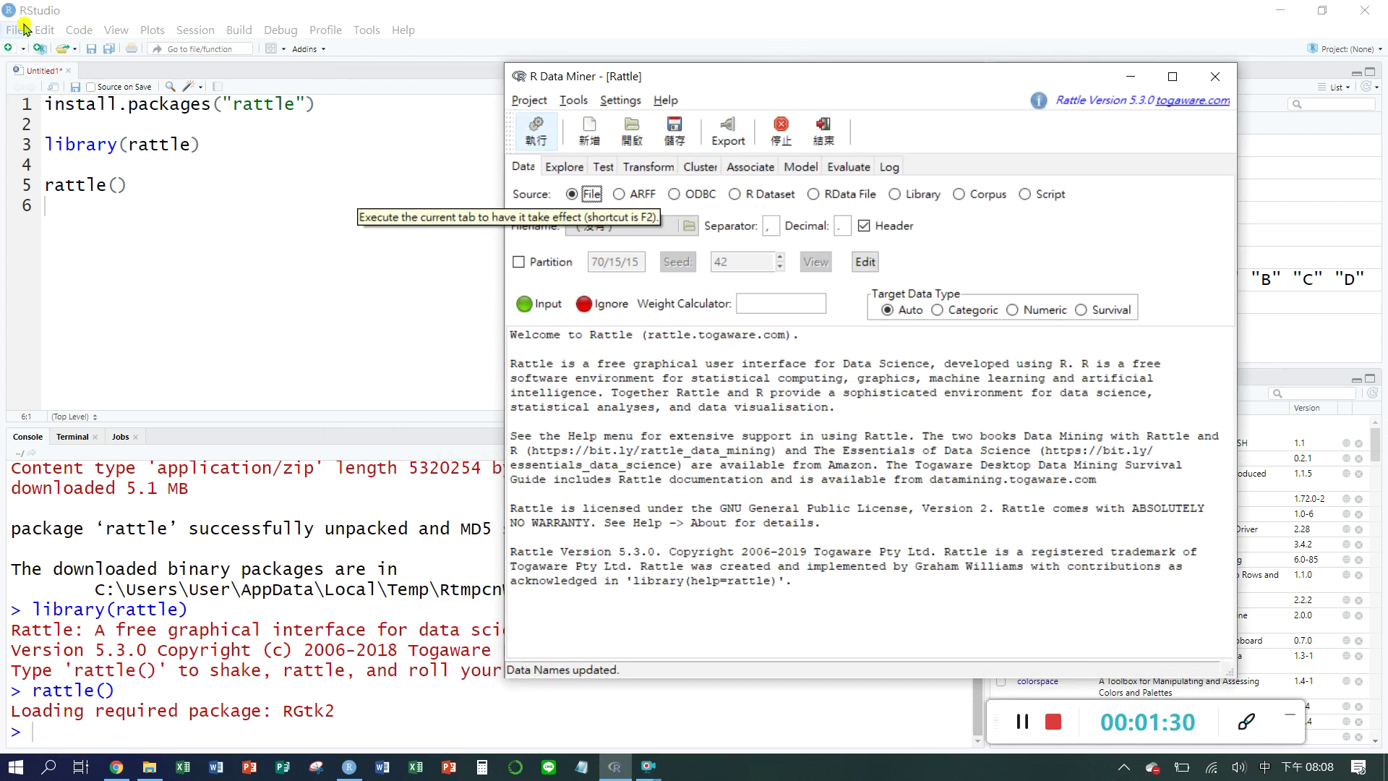
{"action": "left_click", "coordinate": [359, 147]}
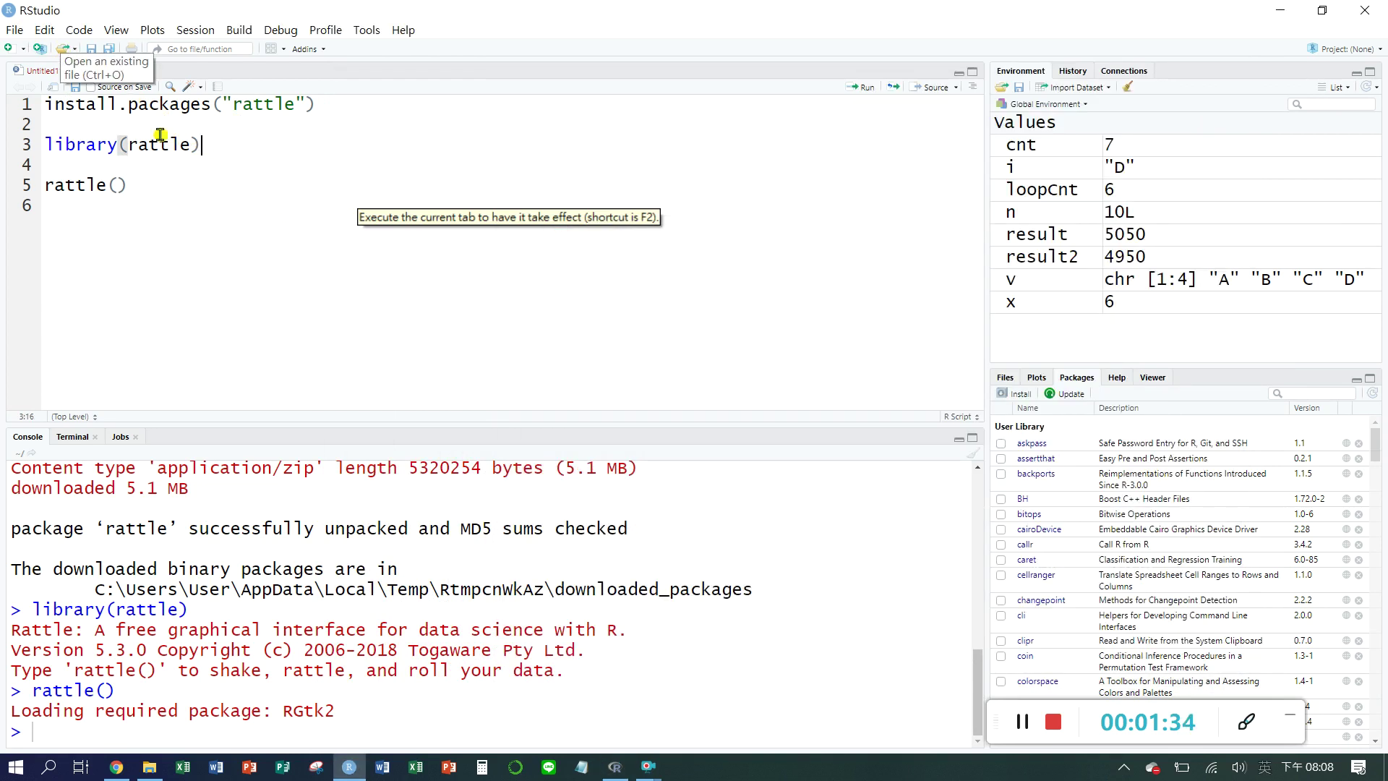
{"action": "left_click", "coordinate": [153, 189]}
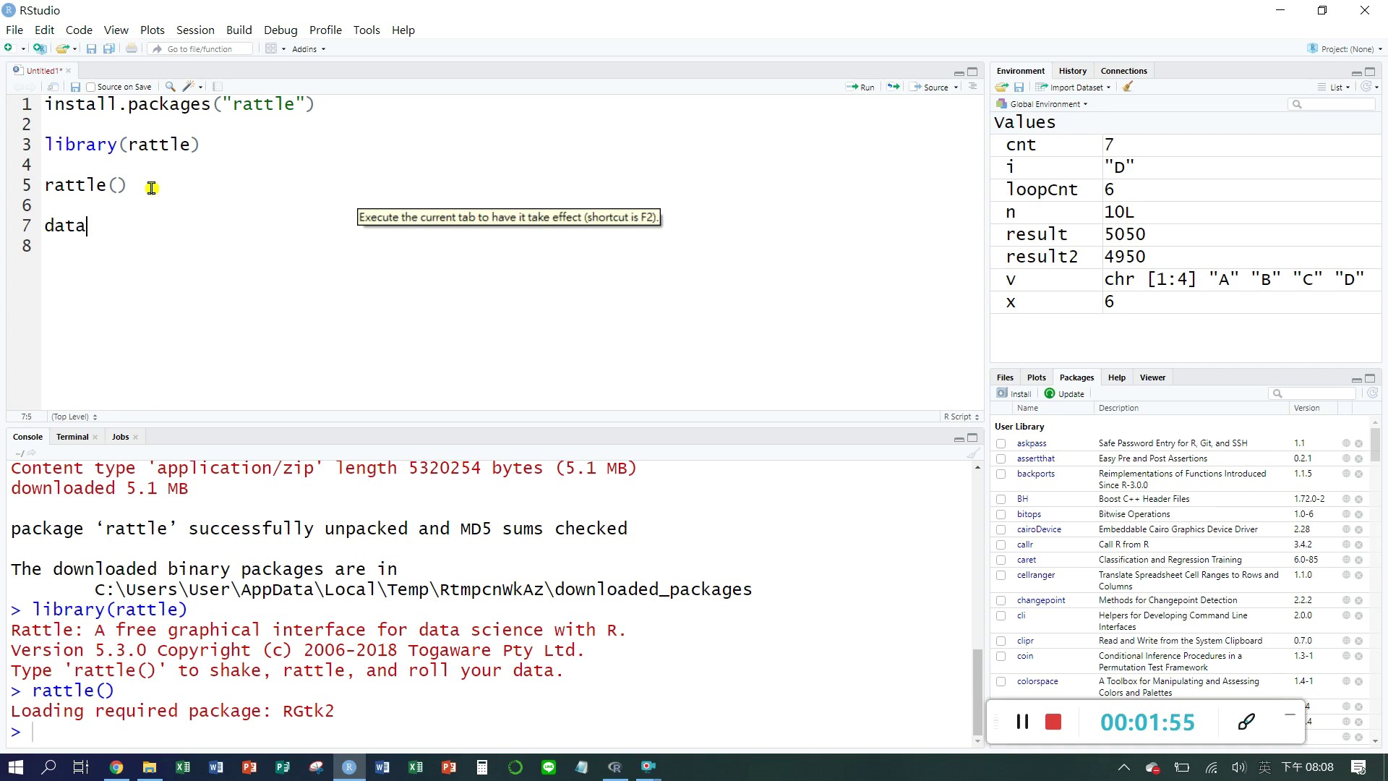
{"action": "type", "text": "(i"}
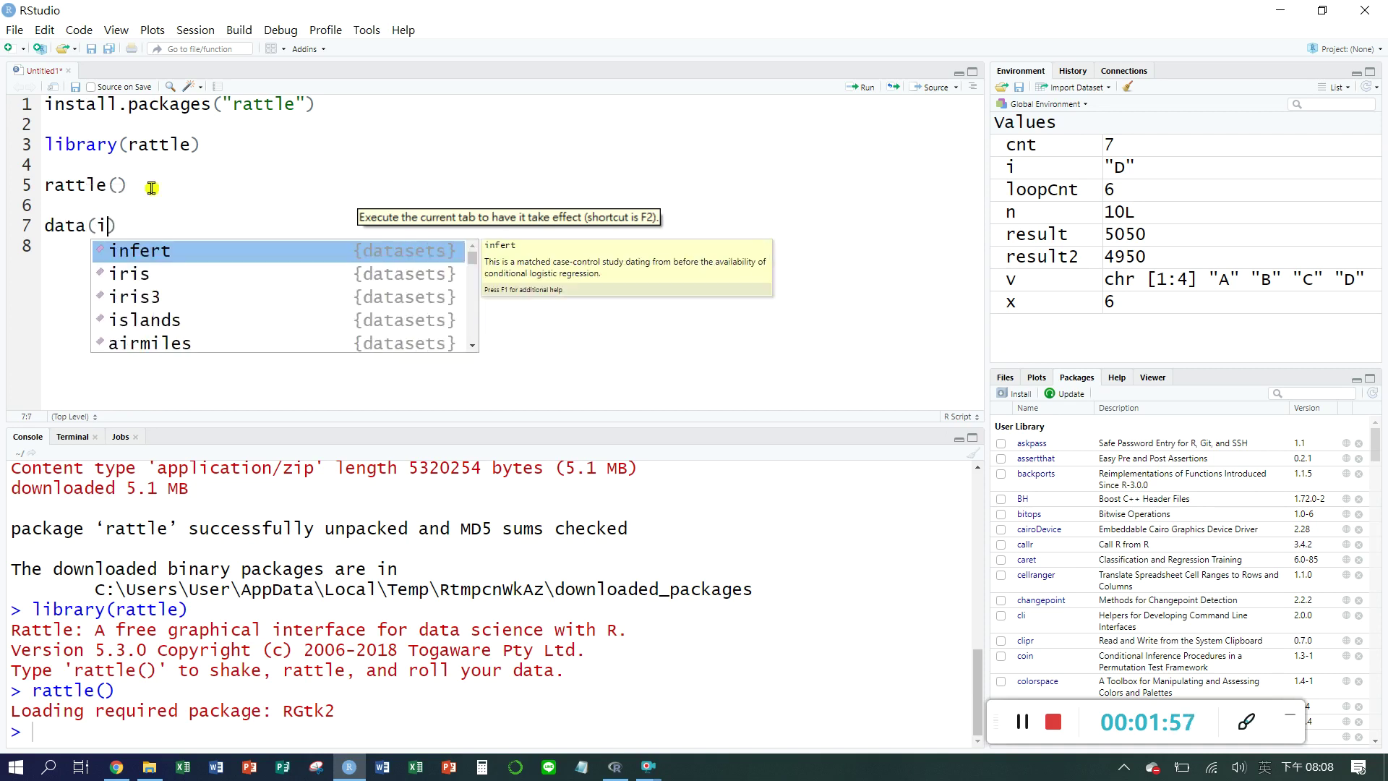
{"action": "type", "text": "ris"}
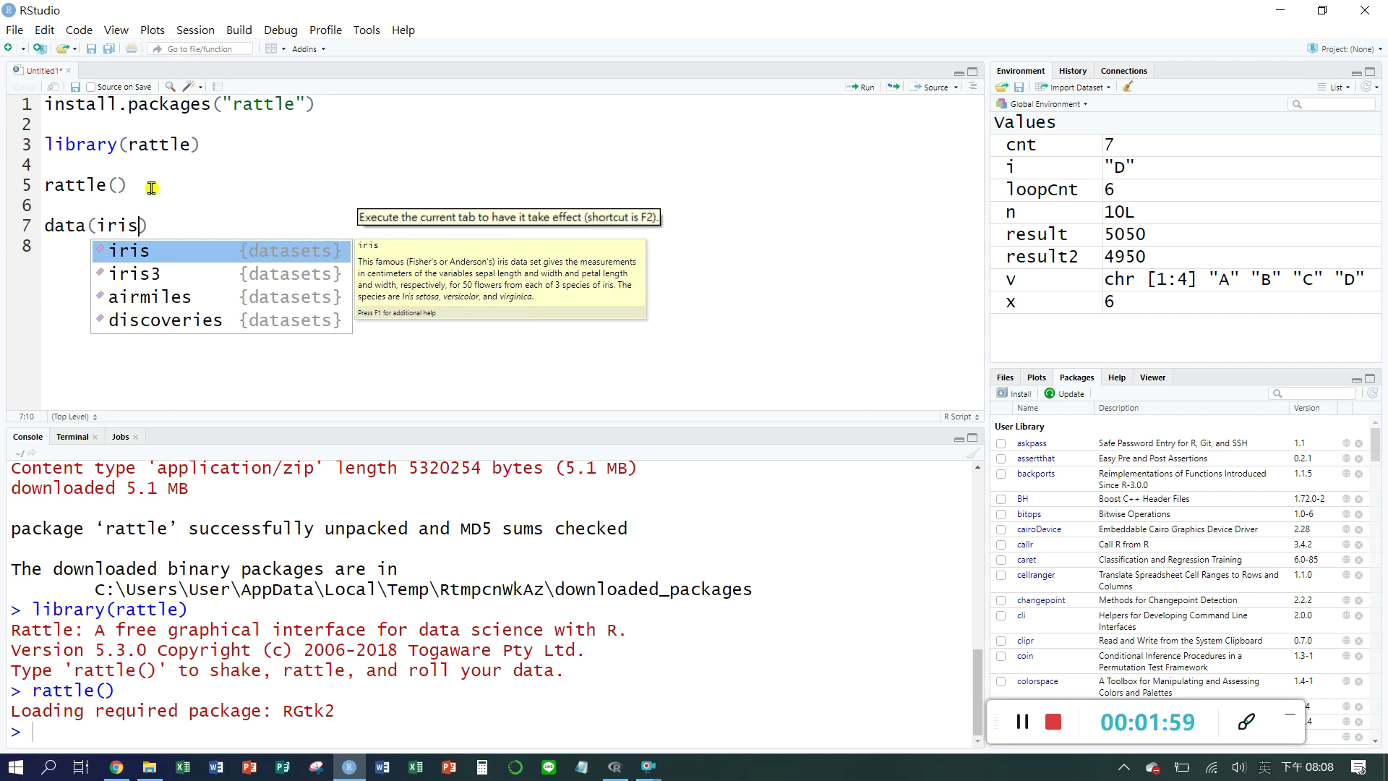
{"action": "type", "text": ")"}
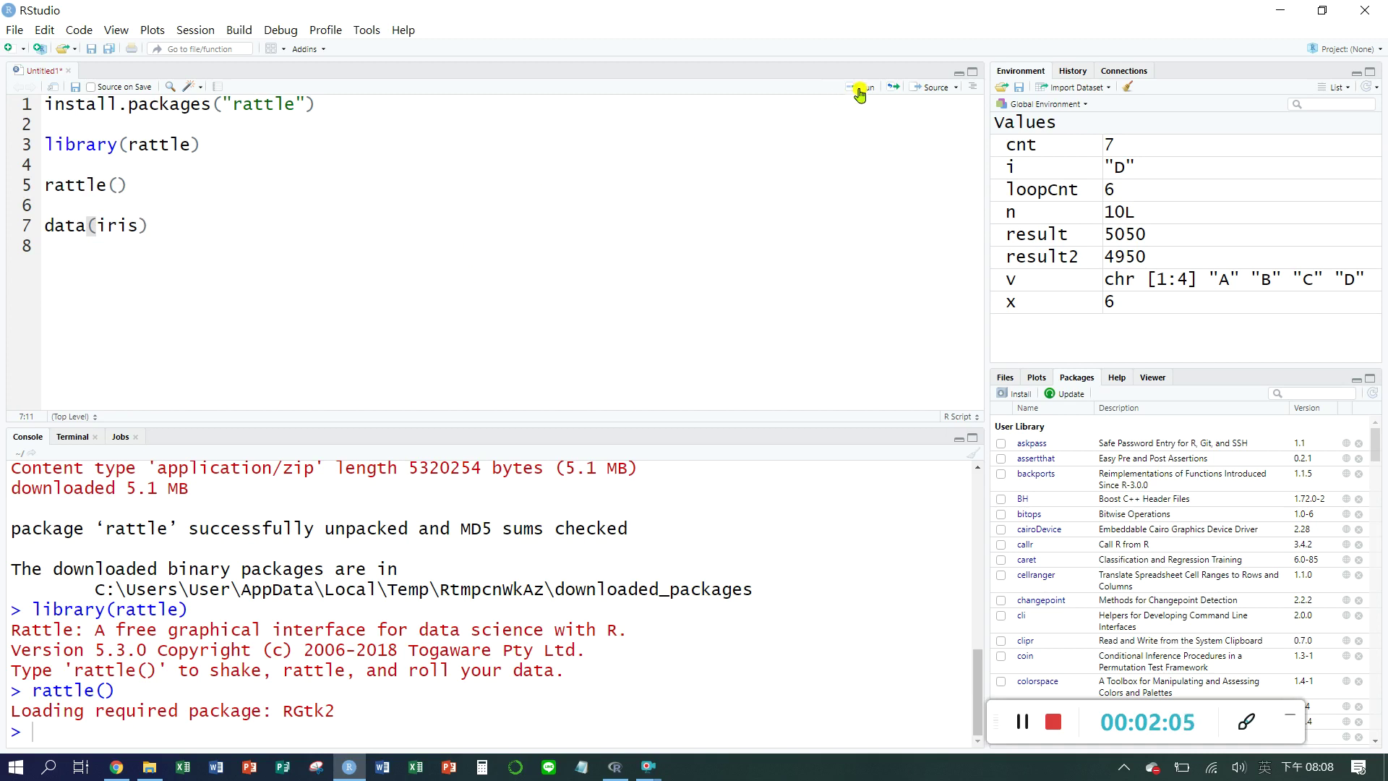
{"action": "left_click", "coordinate": [863, 88]}
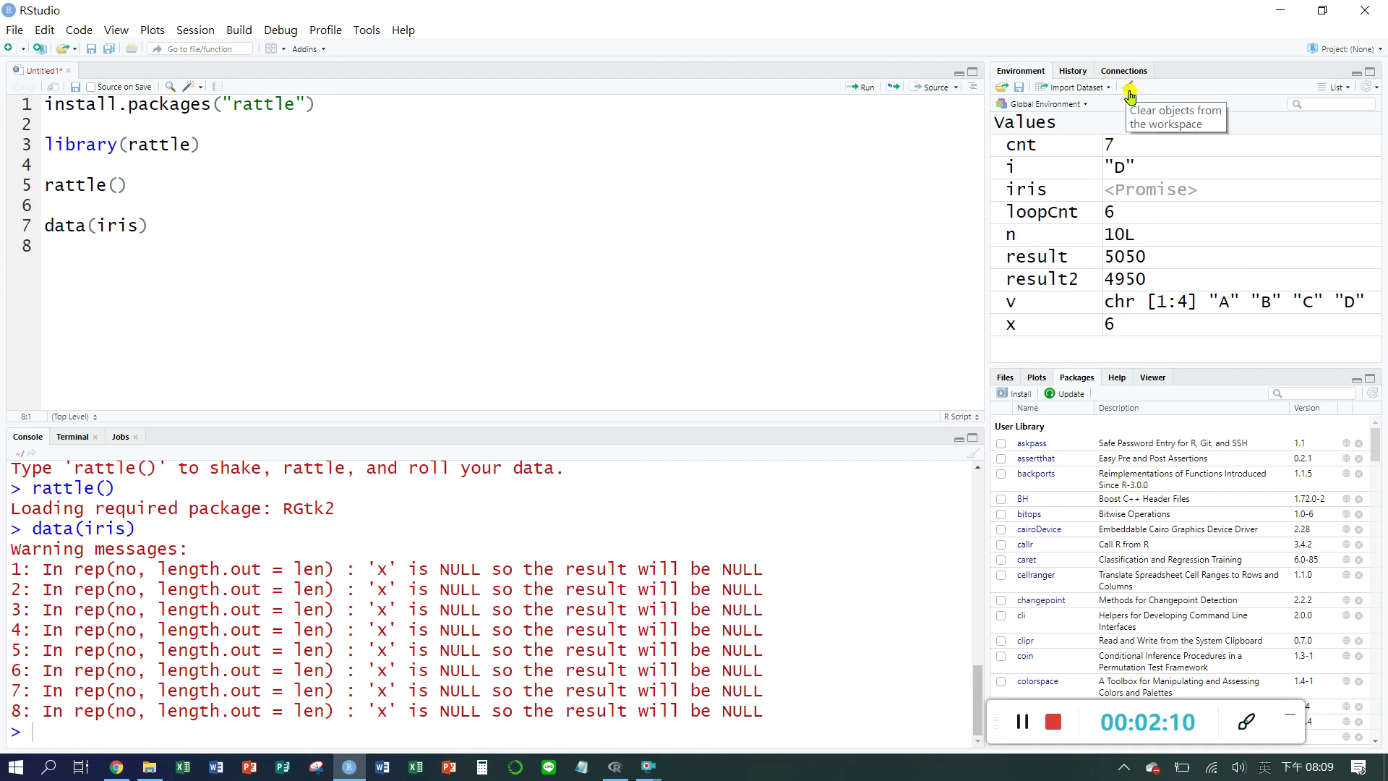
Step: Clear all objects from the workspace and run the data(iris) line again
{"action": "left_click", "coordinate": [1129, 90]}
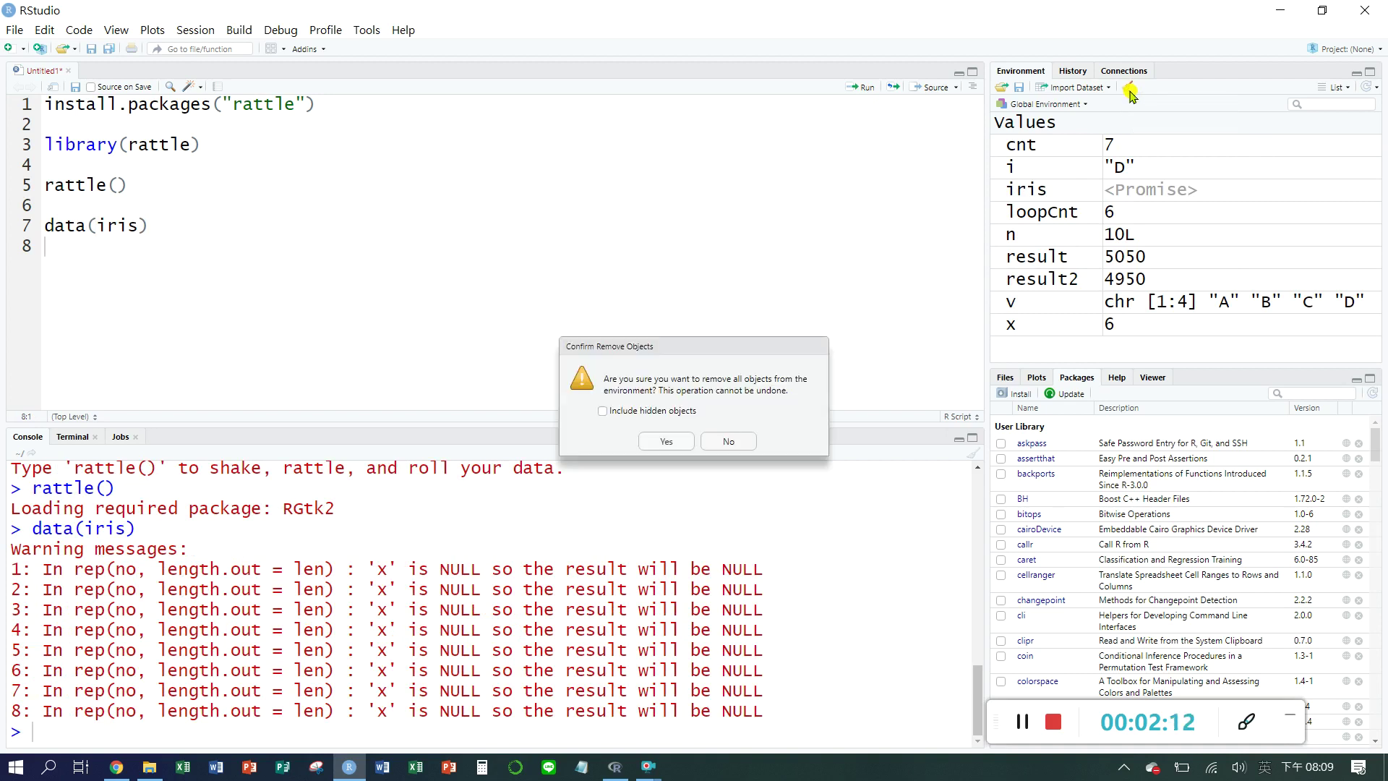
{"action": "left_click", "coordinate": [660, 442]}
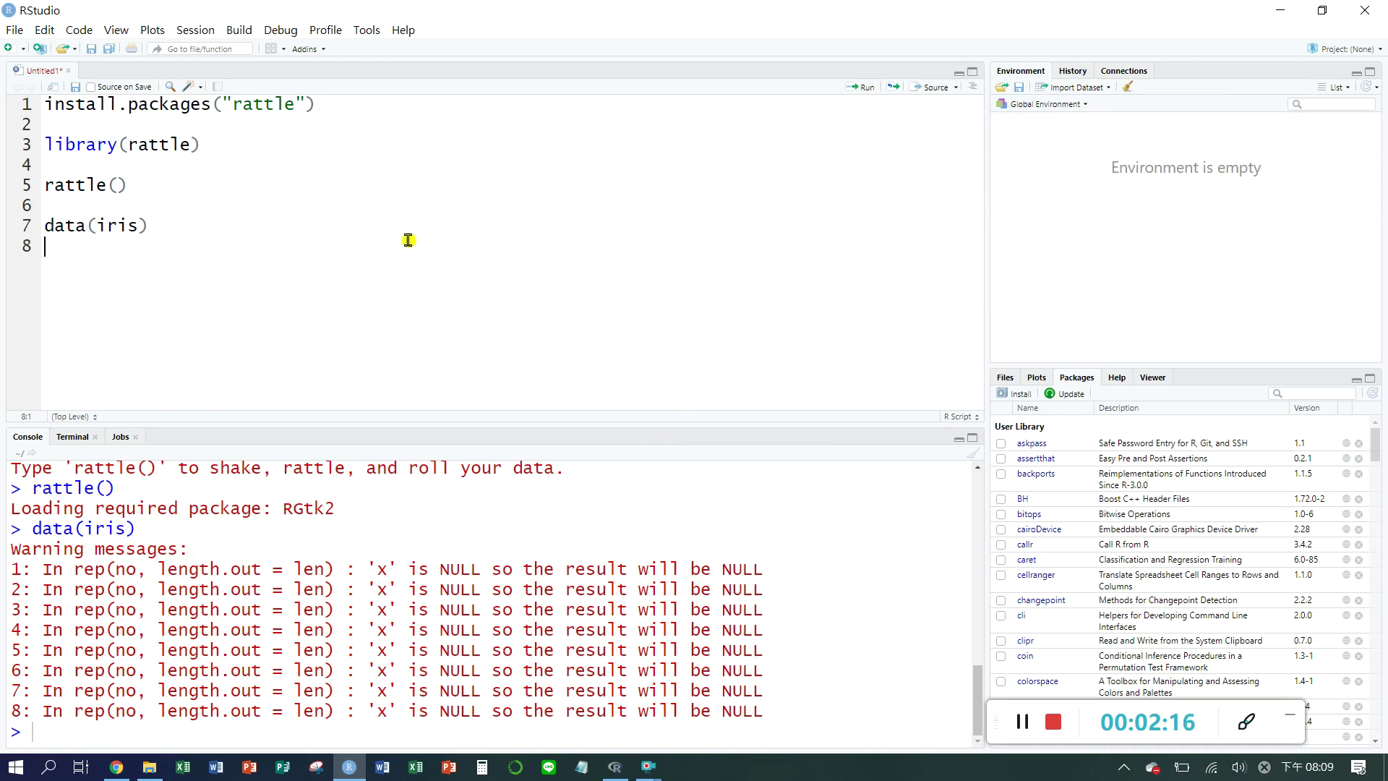
{"action": "left_click", "coordinate": [190, 217]}
{"action": "left_click", "coordinate": [860, 94]}
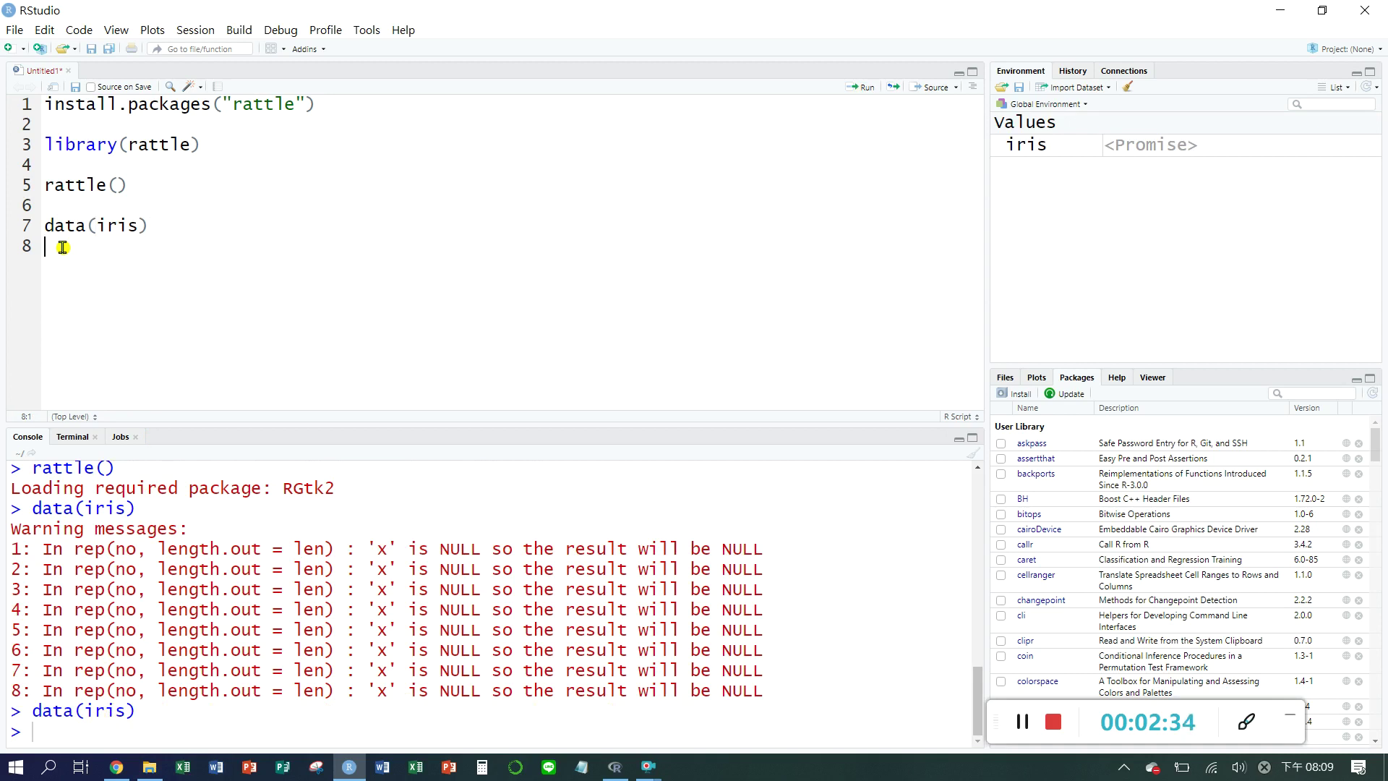
Step: Add the line summary(iris) to the script below data(iris) and run it
{"action": "type", "text": "mmary"}
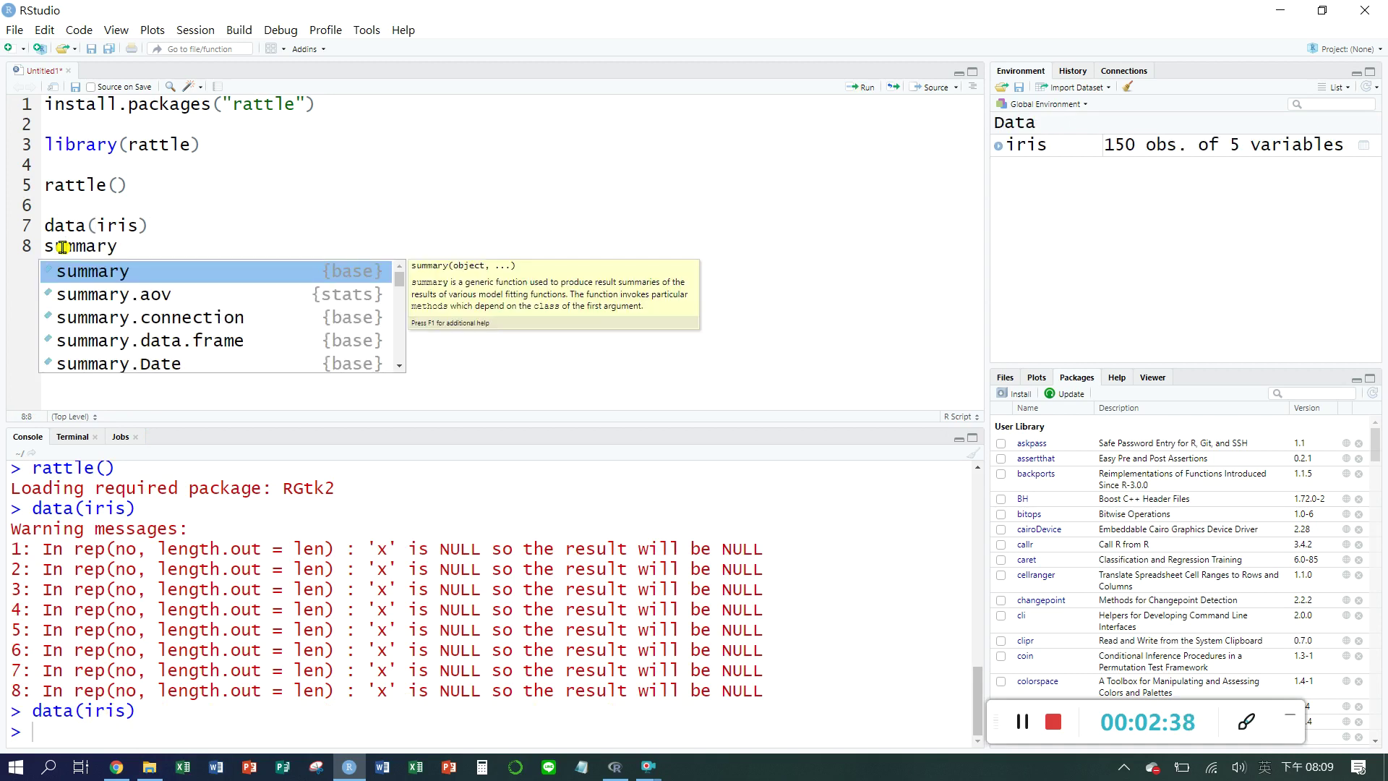
{"action": "key", "text": "Tab"}
{"action": "type", "text": "iris"}
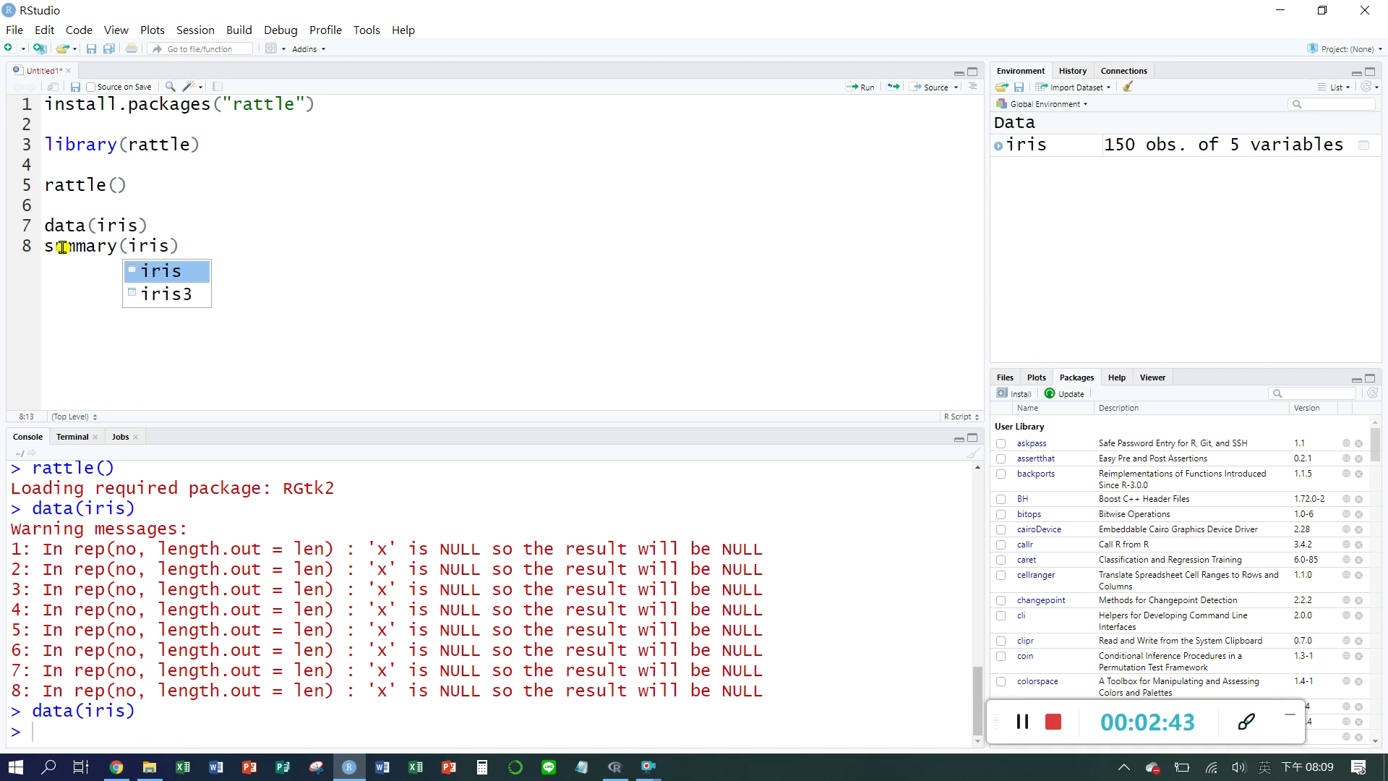
{"action": "left_click", "coordinate": [203, 246]}
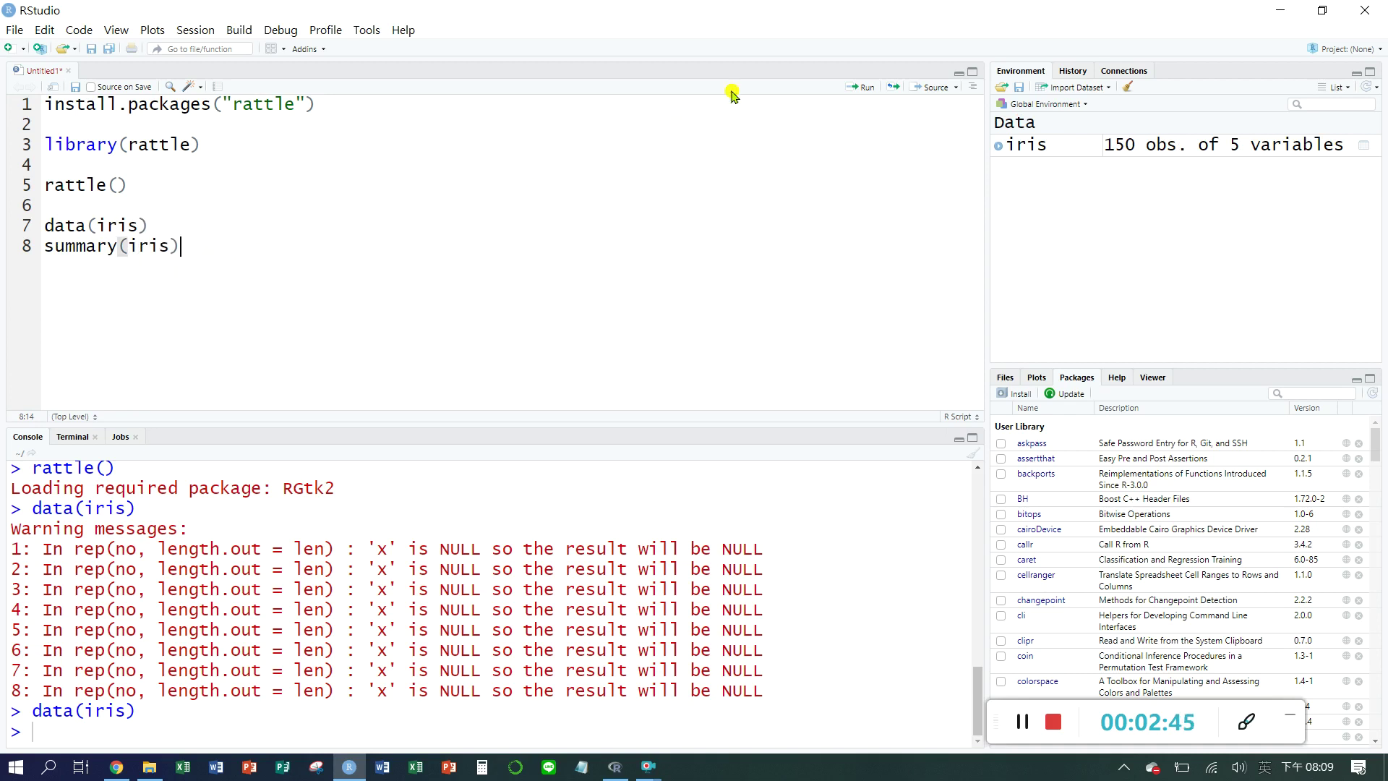
{"action": "left_click", "coordinate": [859, 88]}
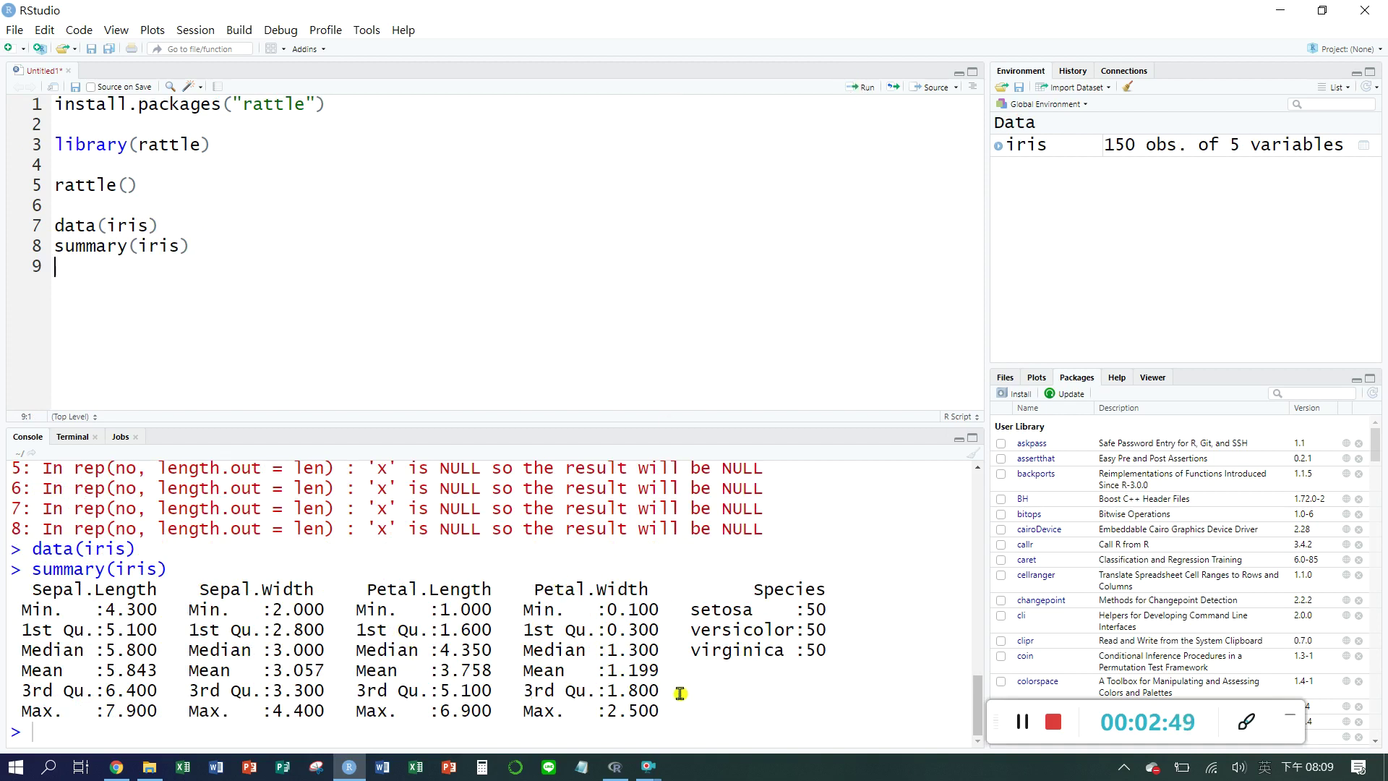
Step: Examine the summary statistics in the console and the iris dataset name in the summary call
{"action": "left_click_drag", "start_coordinate": [733, 712], "coordinate": [16, 596]}
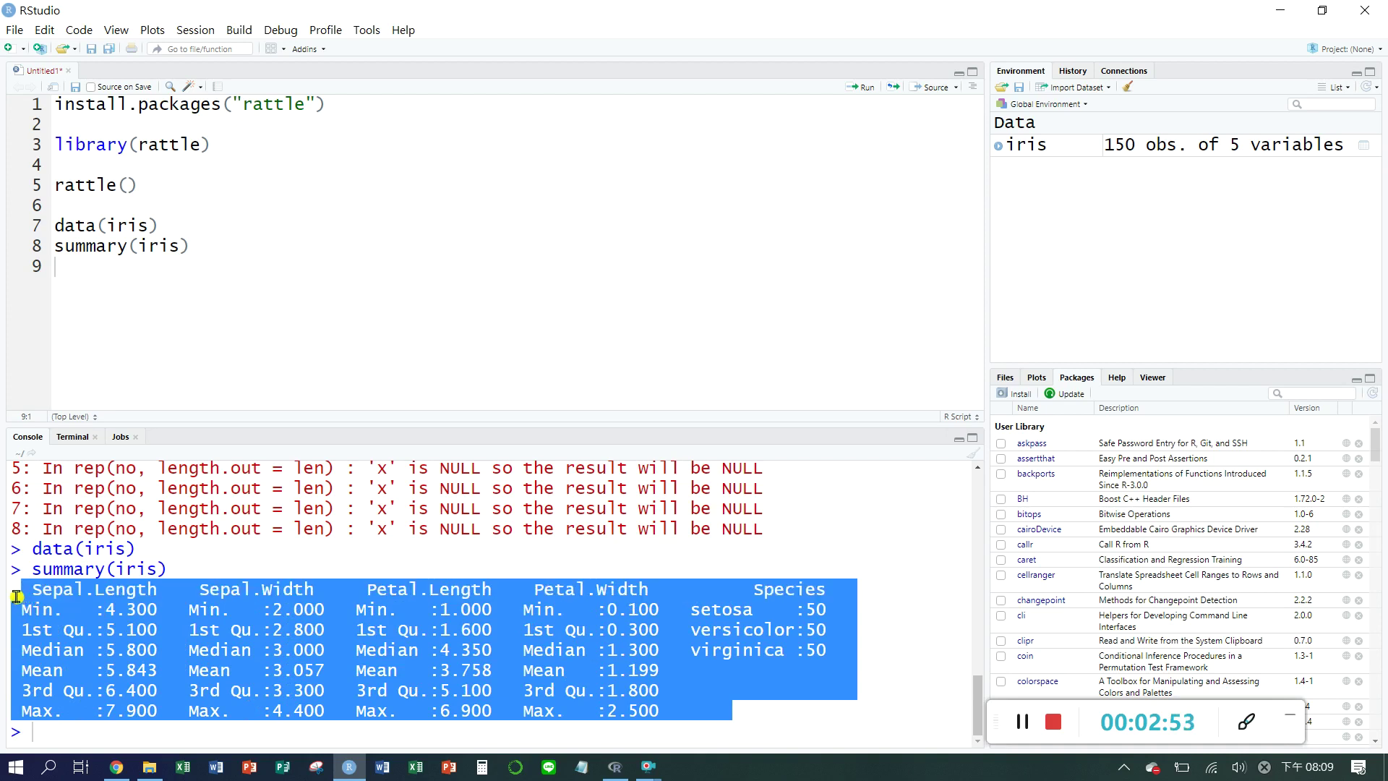
{"action": "left_click", "coordinate": [372, 417]}
{"action": "left_click", "coordinate": [171, 573]}
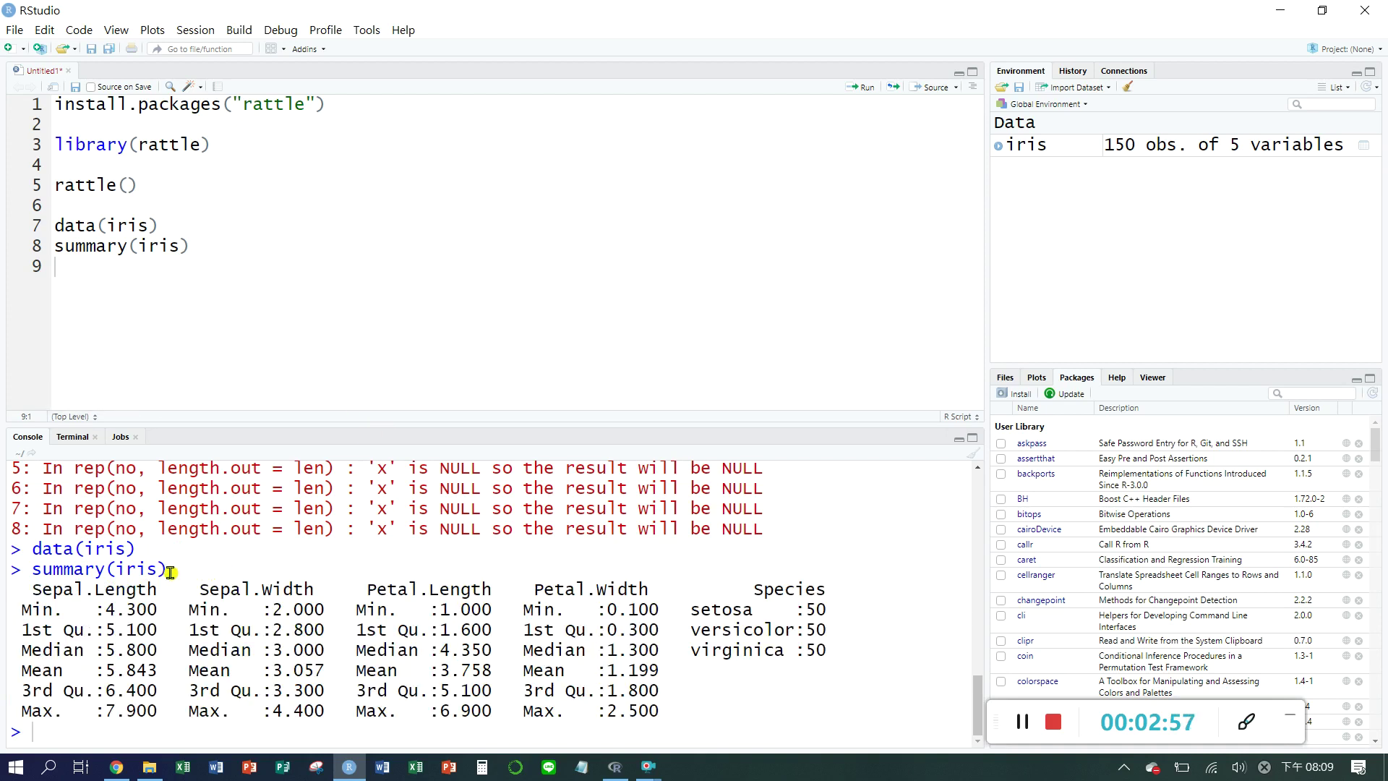
{"action": "left_click_drag", "start_coordinate": [160, 571], "coordinate": [115, 571]}
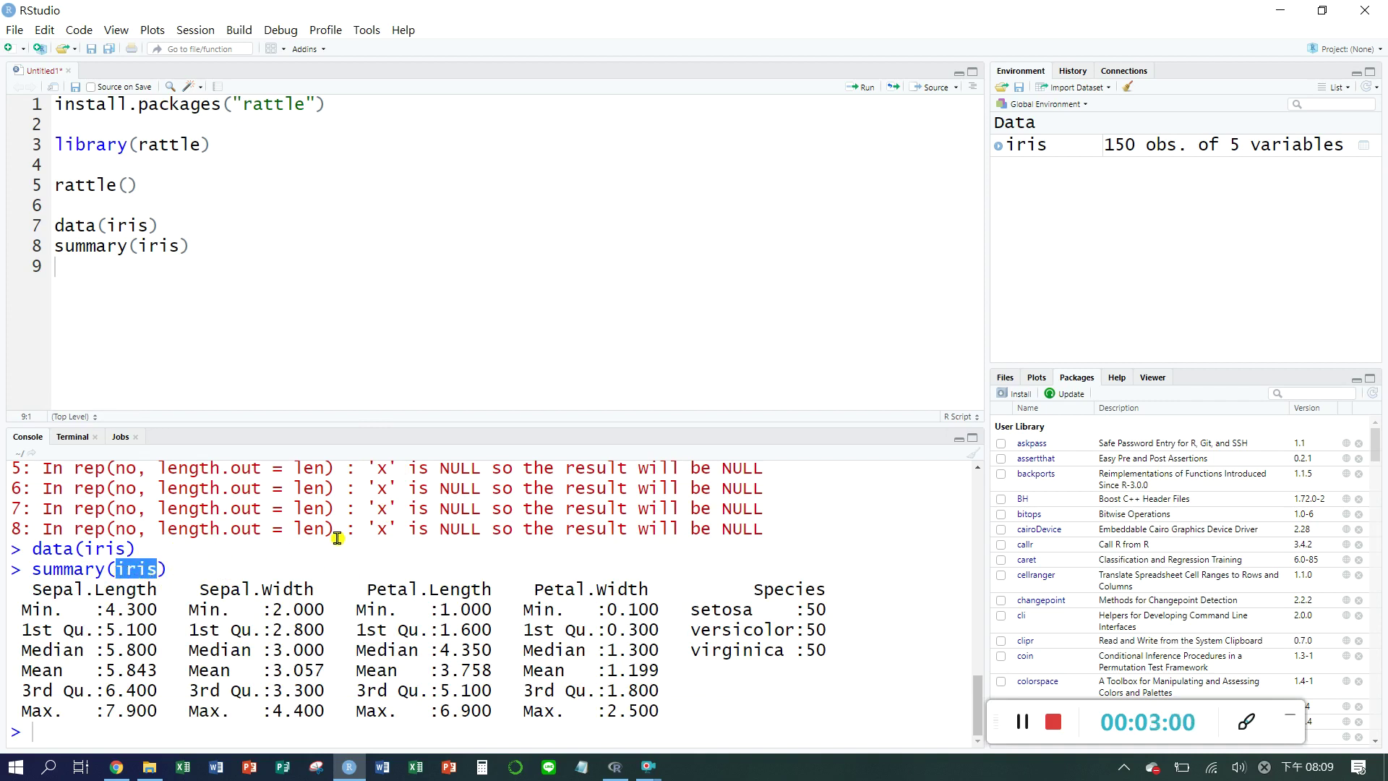
{"action": "left_click", "coordinate": [176, 573]}
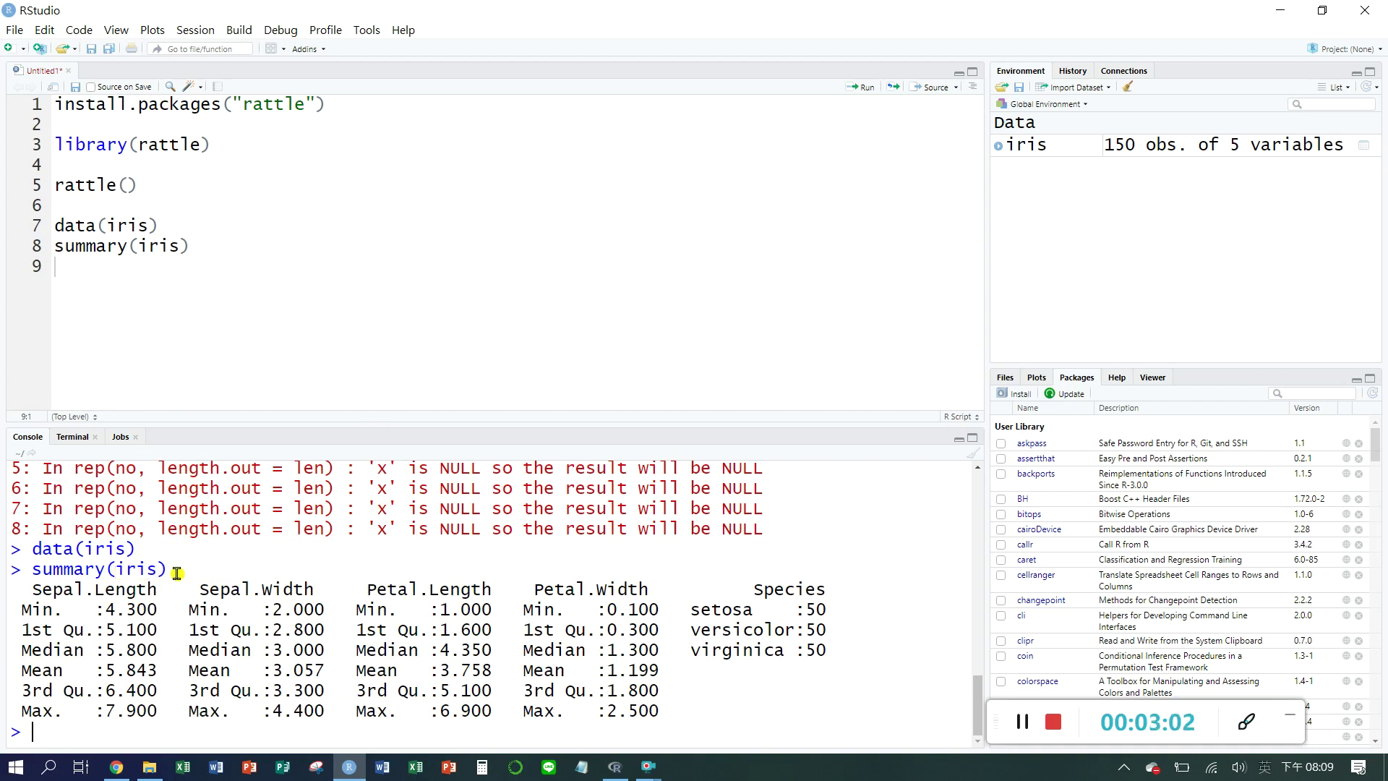
{"action": "left_click_drag", "start_coordinate": [155, 572], "coordinate": [114, 572]}
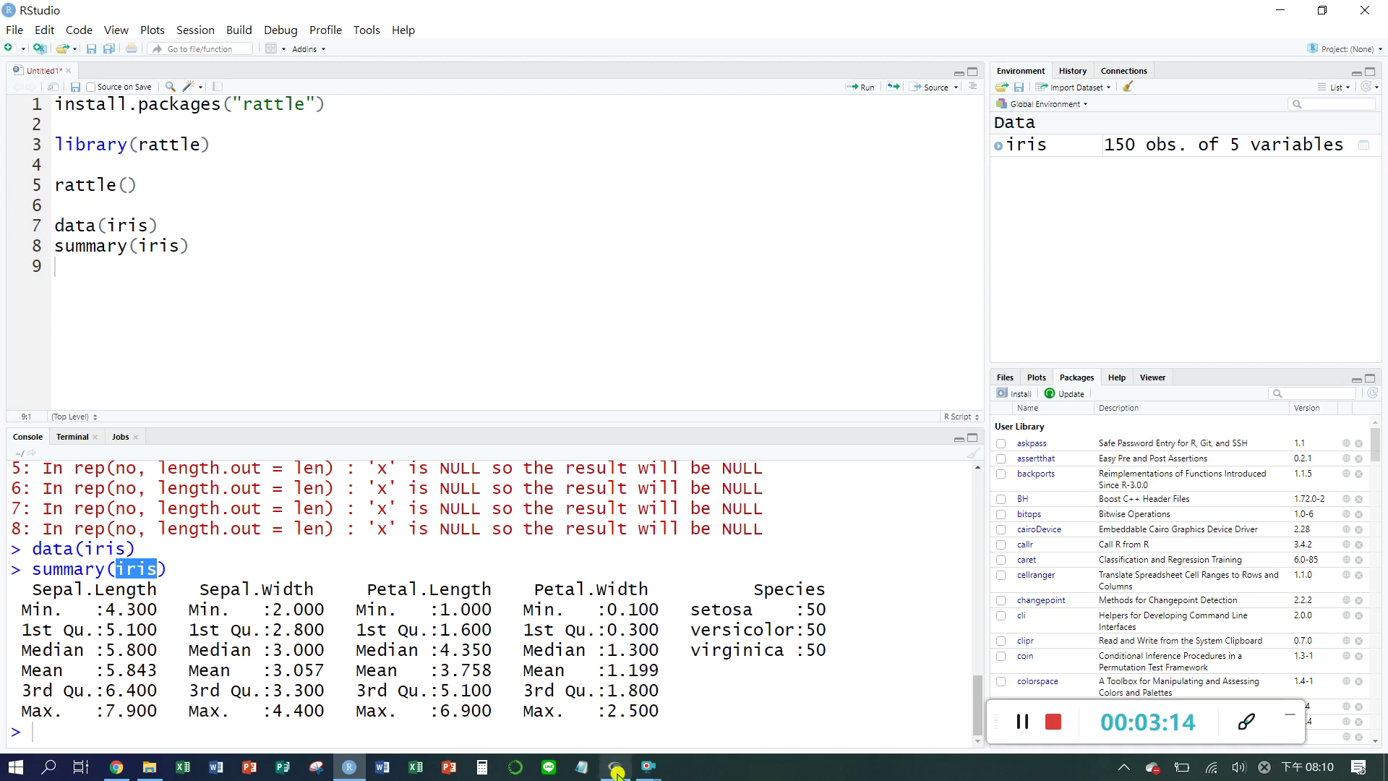
Step: Switch to Rattle and load iris as the data source from R Dataset
{"action": "left_click", "coordinate": [615, 773]}
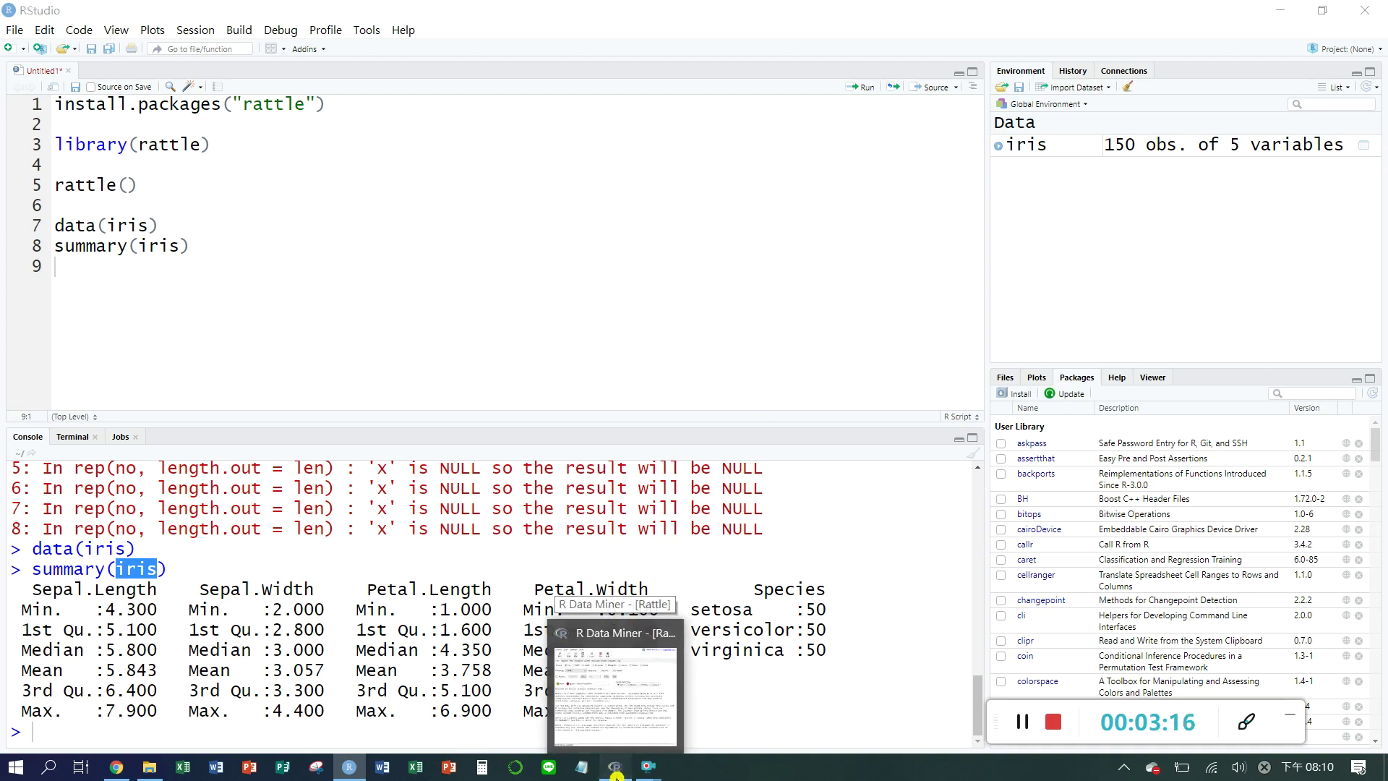
{"action": "left_click_drag", "start_coordinate": [943, 75], "coordinate": [804, 90]}
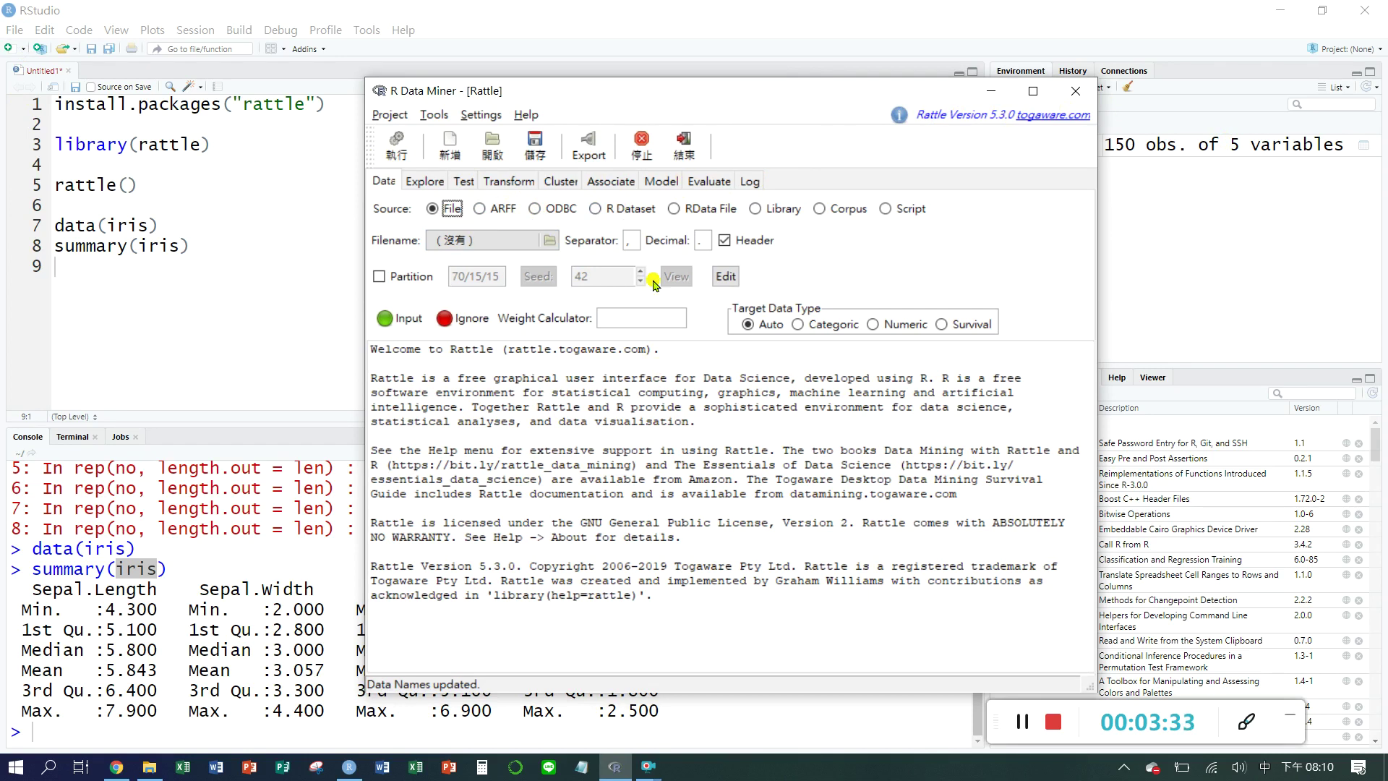
{"action": "left_click", "coordinate": [596, 210]}
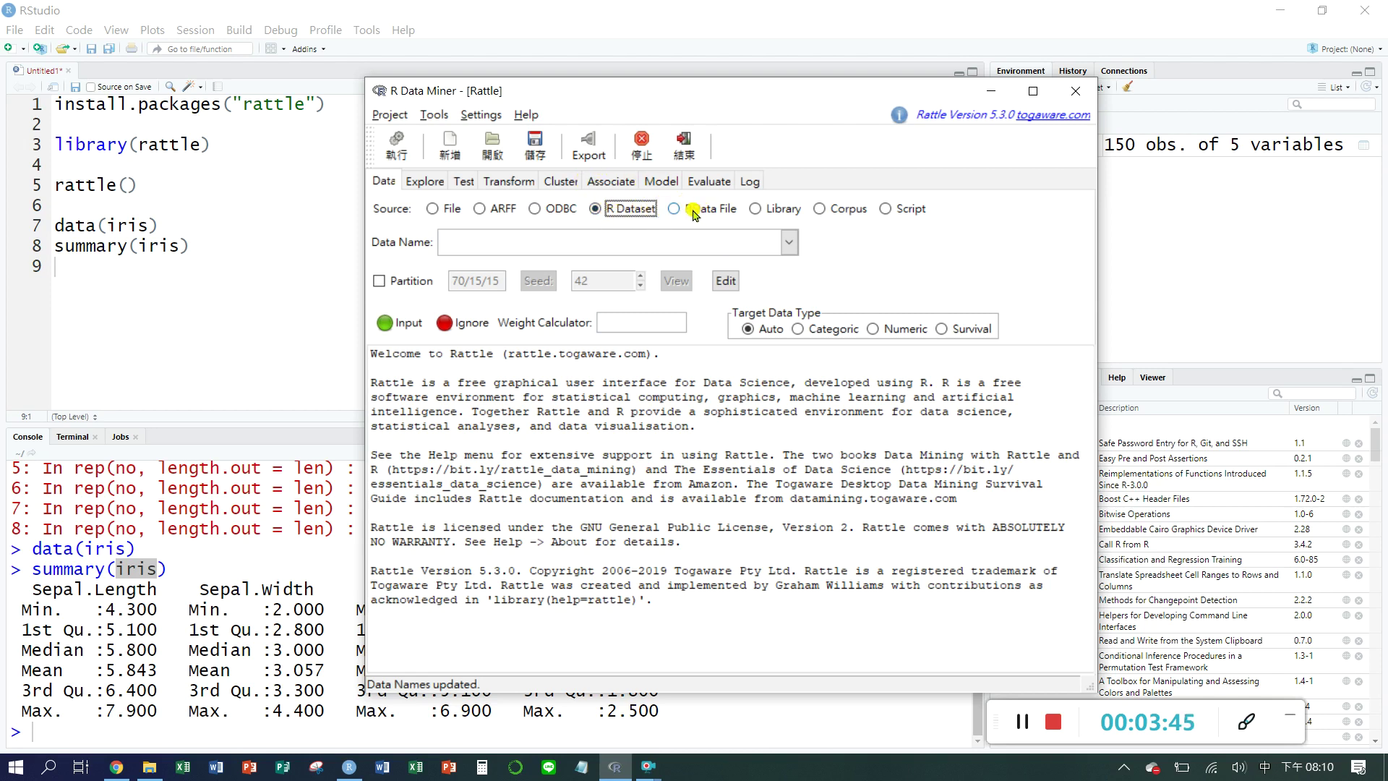
{"action": "left_click", "coordinate": [789, 243]}
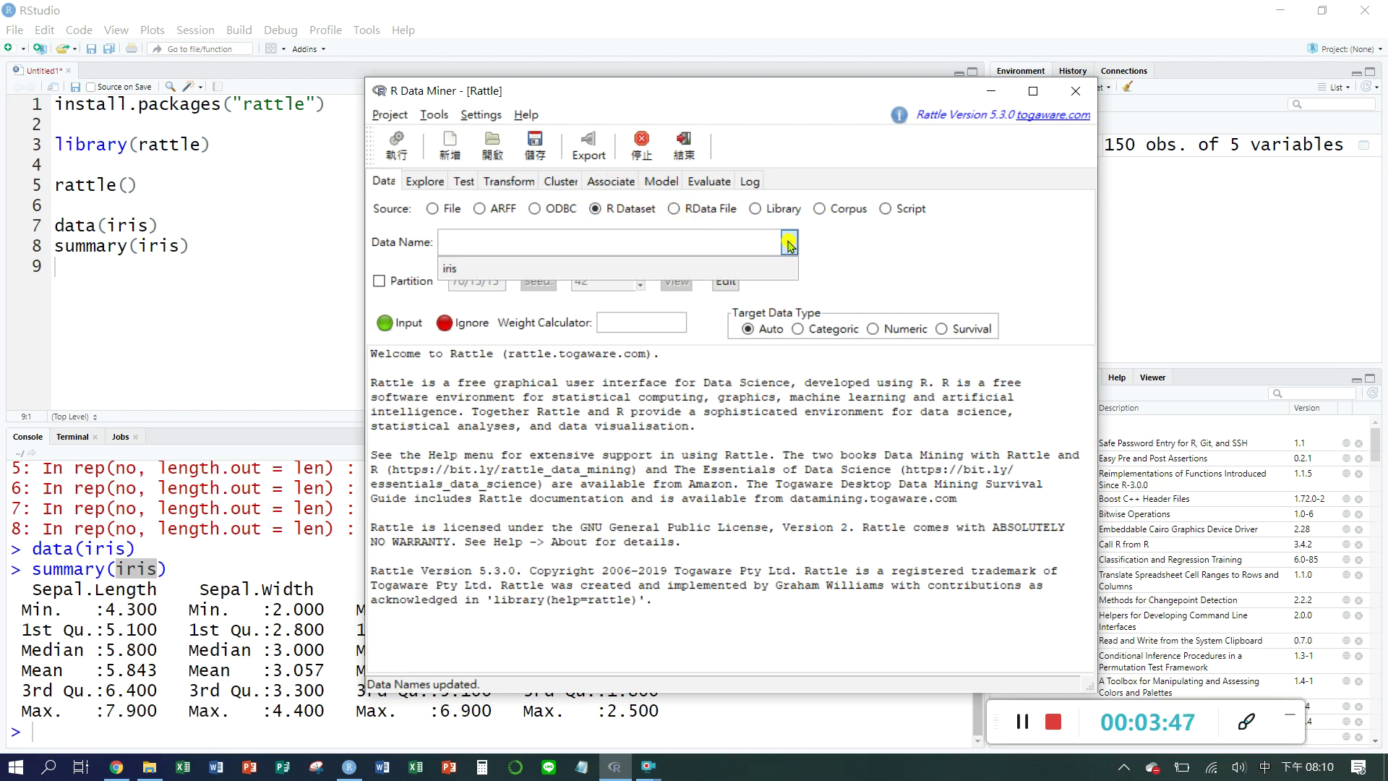
{"action": "left_click", "coordinate": [465, 272]}
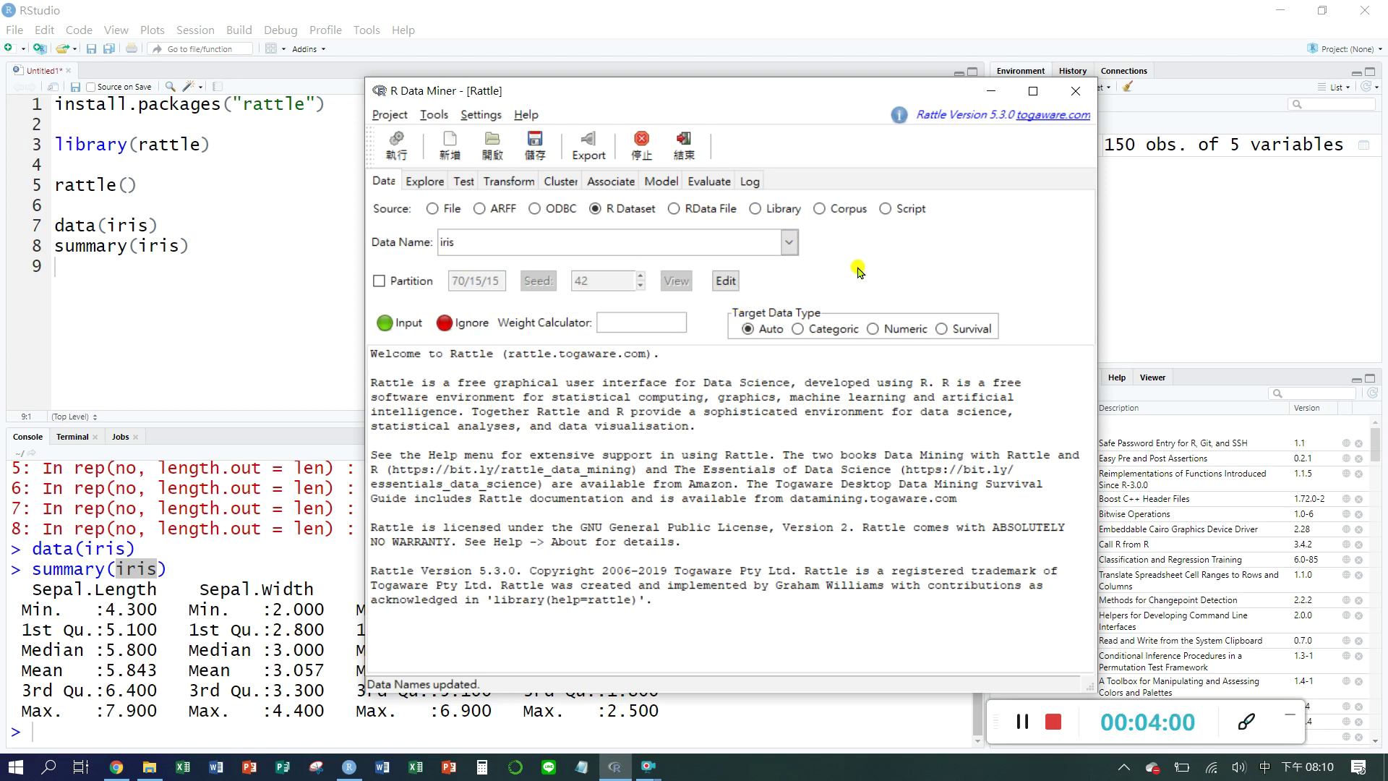
{"action": "left_click", "coordinate": [406, 155]}
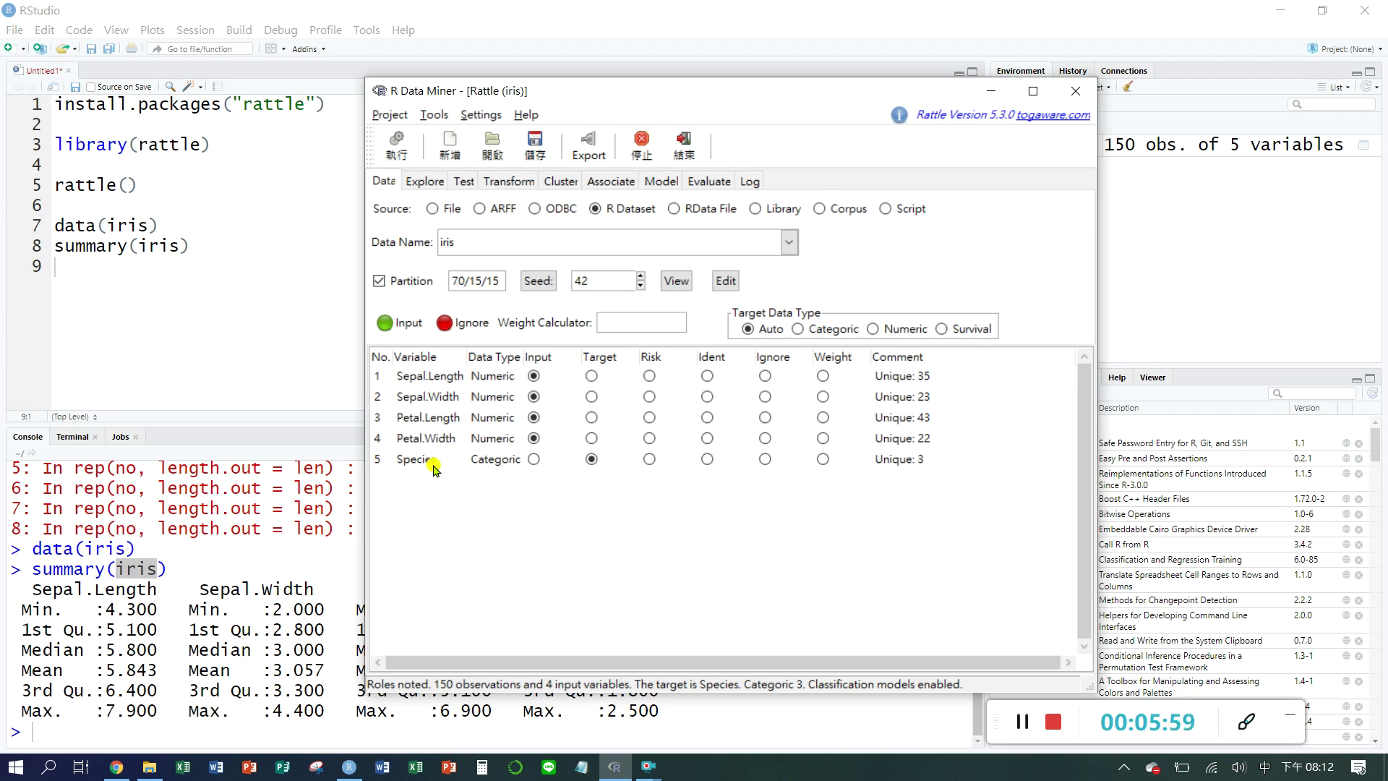
Step: Compare the Species categories in the console summary with the variable list in Rattle
{"action": "left_click_drag", "start_coordinate": [774, 89], "coordinate": [296, 108]}
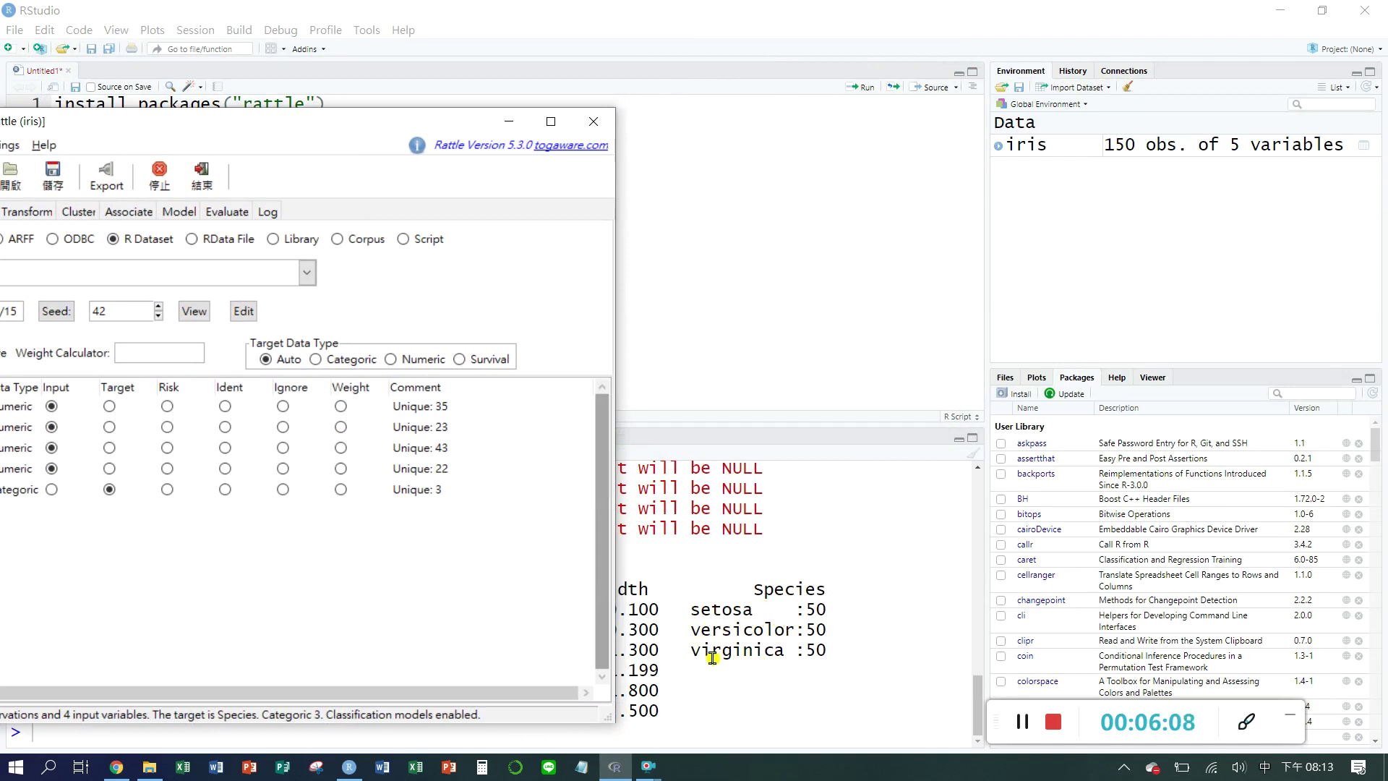
{"action": "left_click_drag", "start_coordinate": [346, 129], "coordinate": [739, 71]}
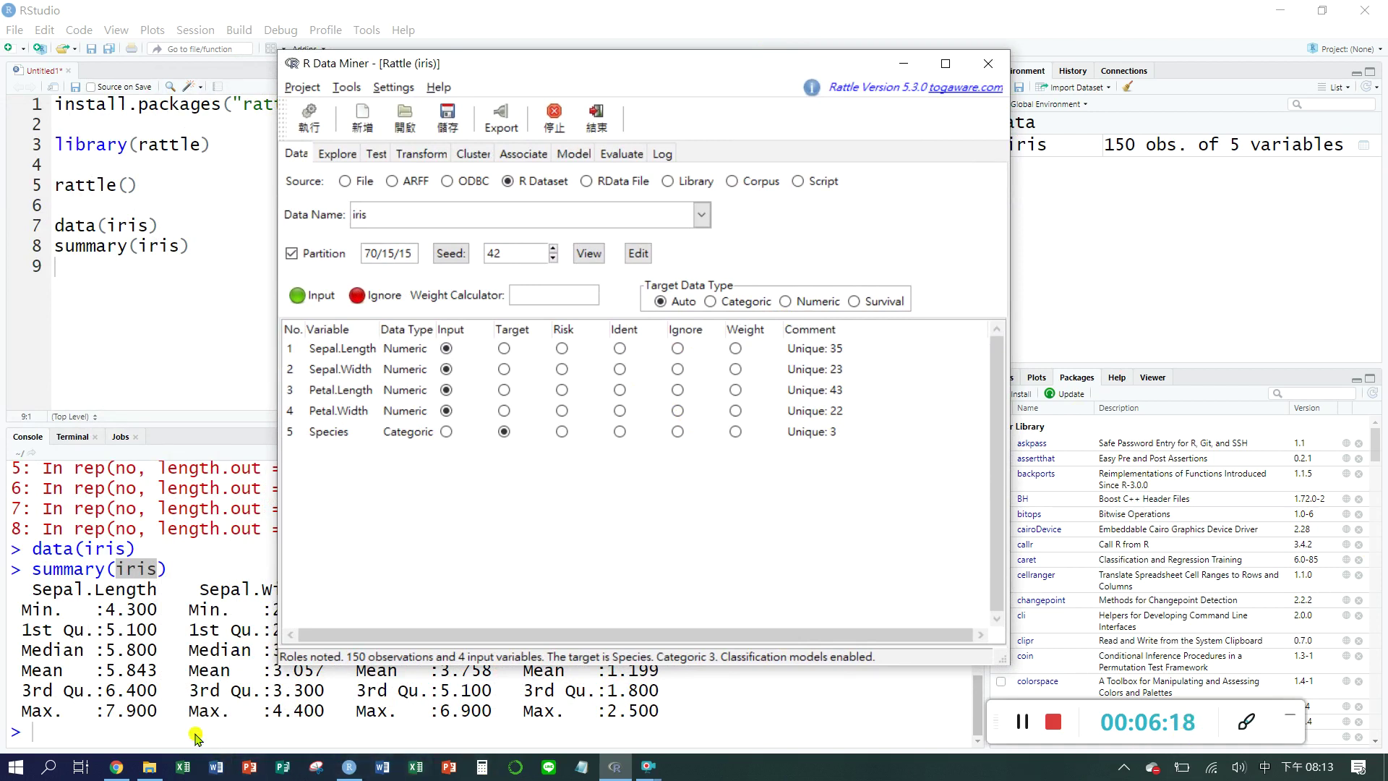
Step: Switch to the Chrome browser, search Google Images for iris, and look at the labelled petal and sepal photo
{"action": "left_click", "coordinate": [120, 768]}
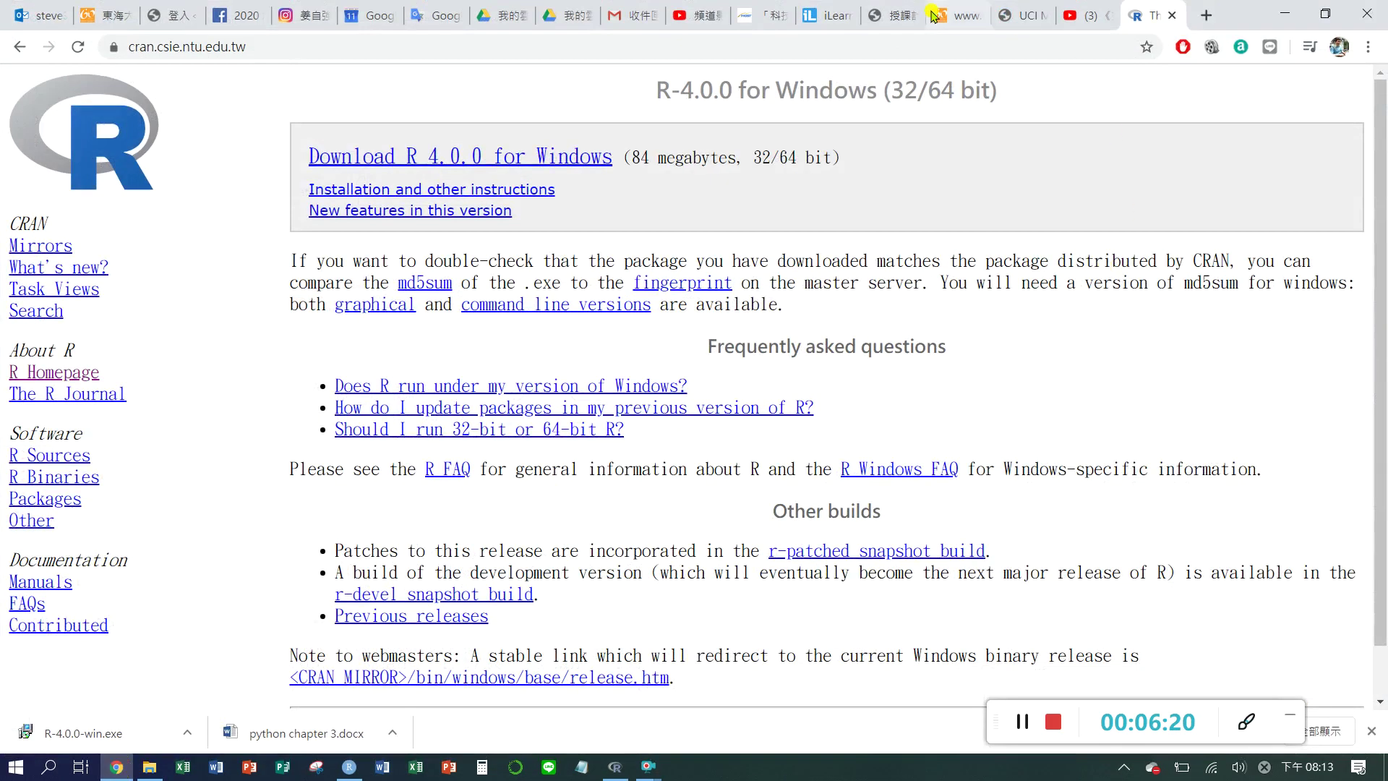
{"action": "left_click", "coordinate": [1206, 16]}
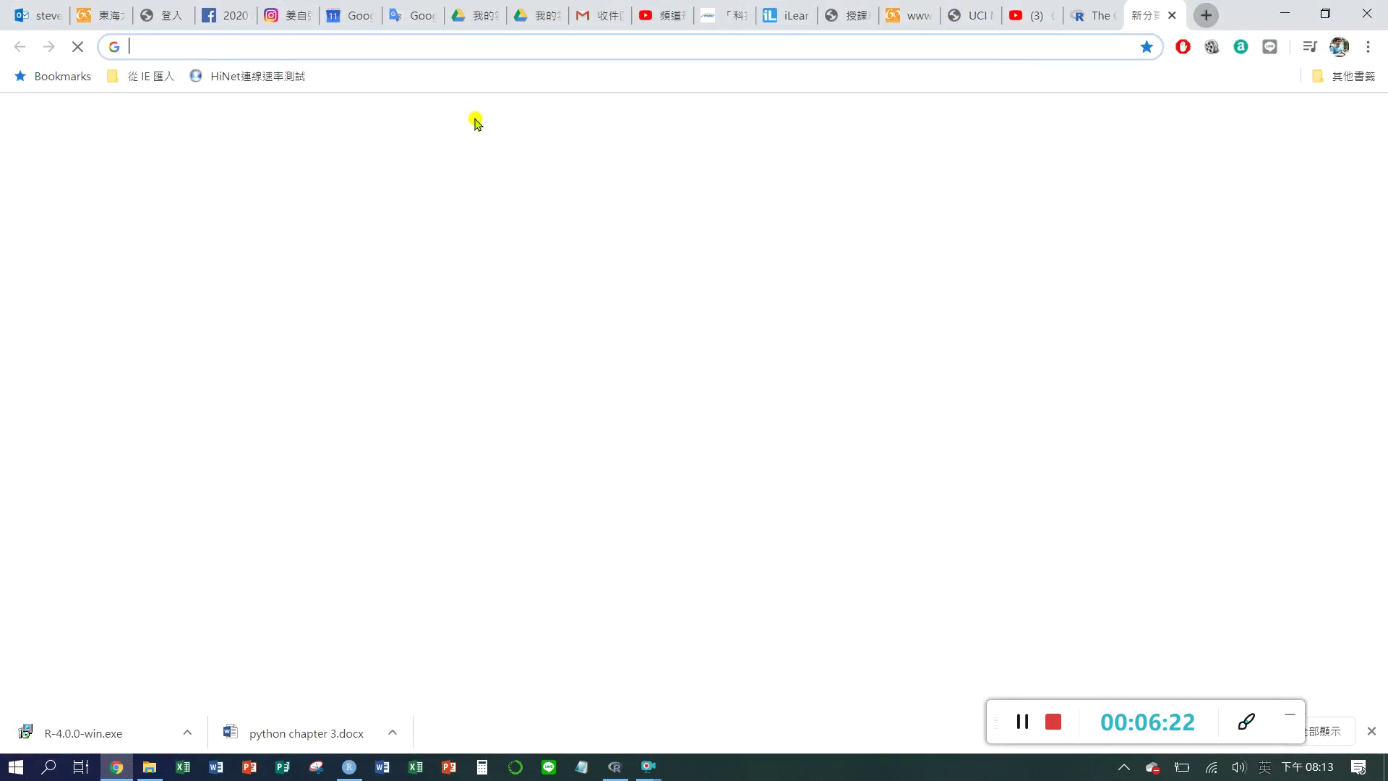
{"action": "left_click", "coordinate": [402, 47]}
{"action": "type", "text": "iris"}
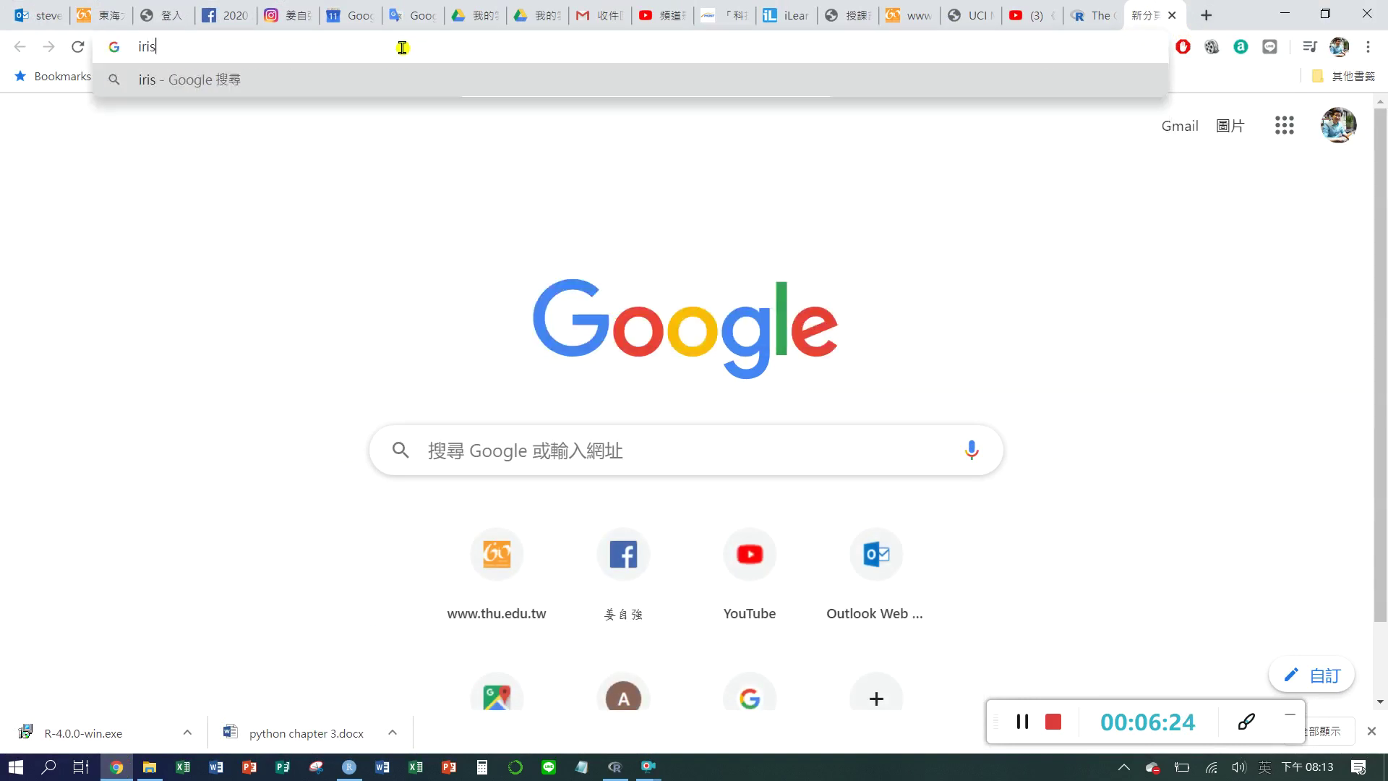
{"action": "key", "text": "Return"}
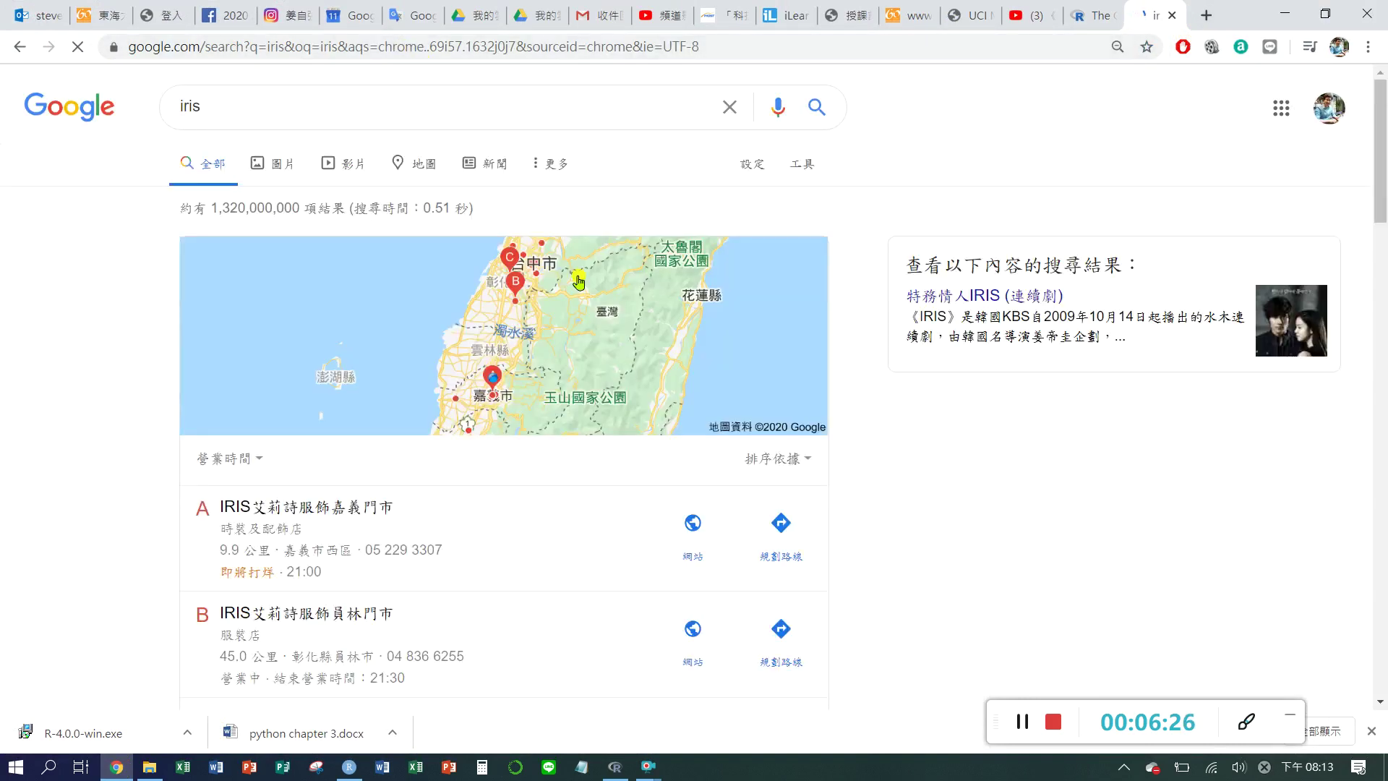
{"action": "left_click", "coordinate": [279, 172]}
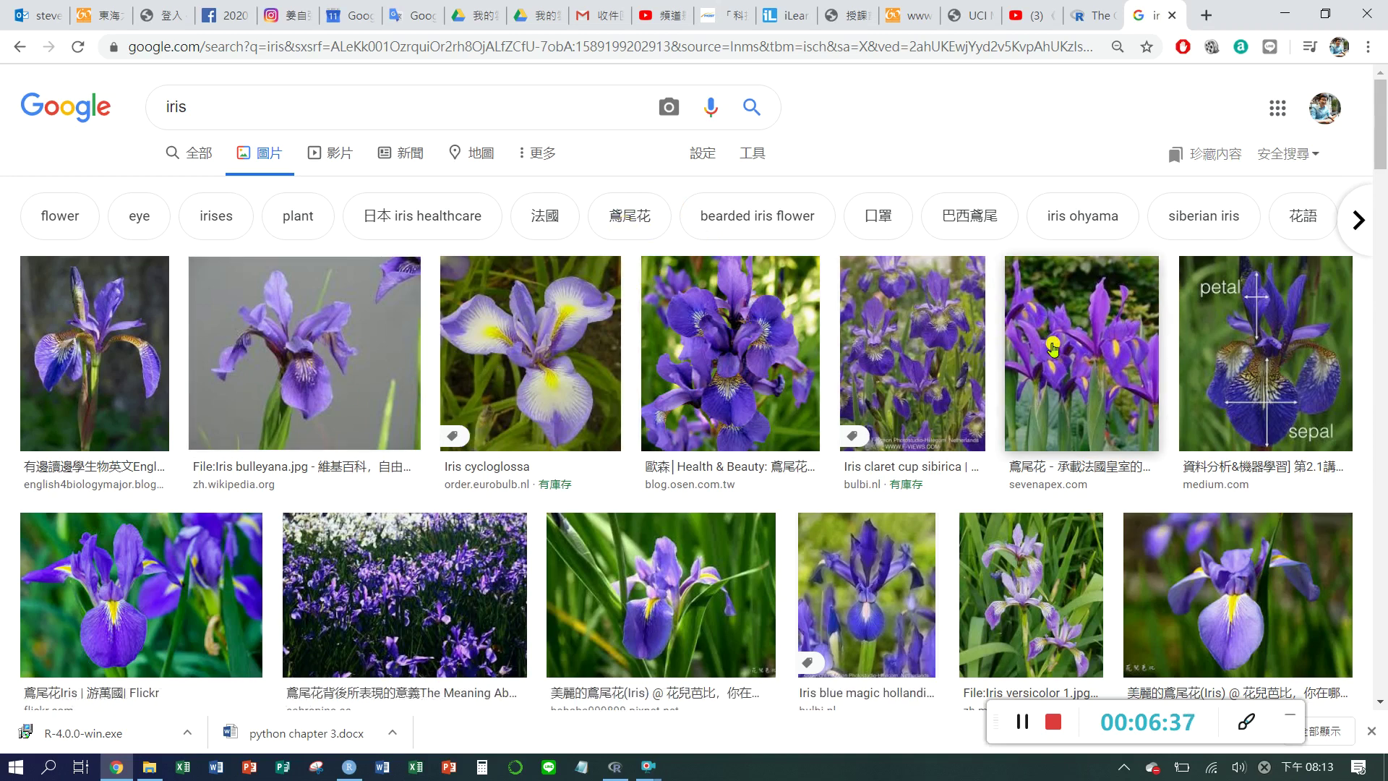
{"action": "scroll", "coordinate": [1053, 349], "scroll_direction": "down", "scroll_amount": 10}
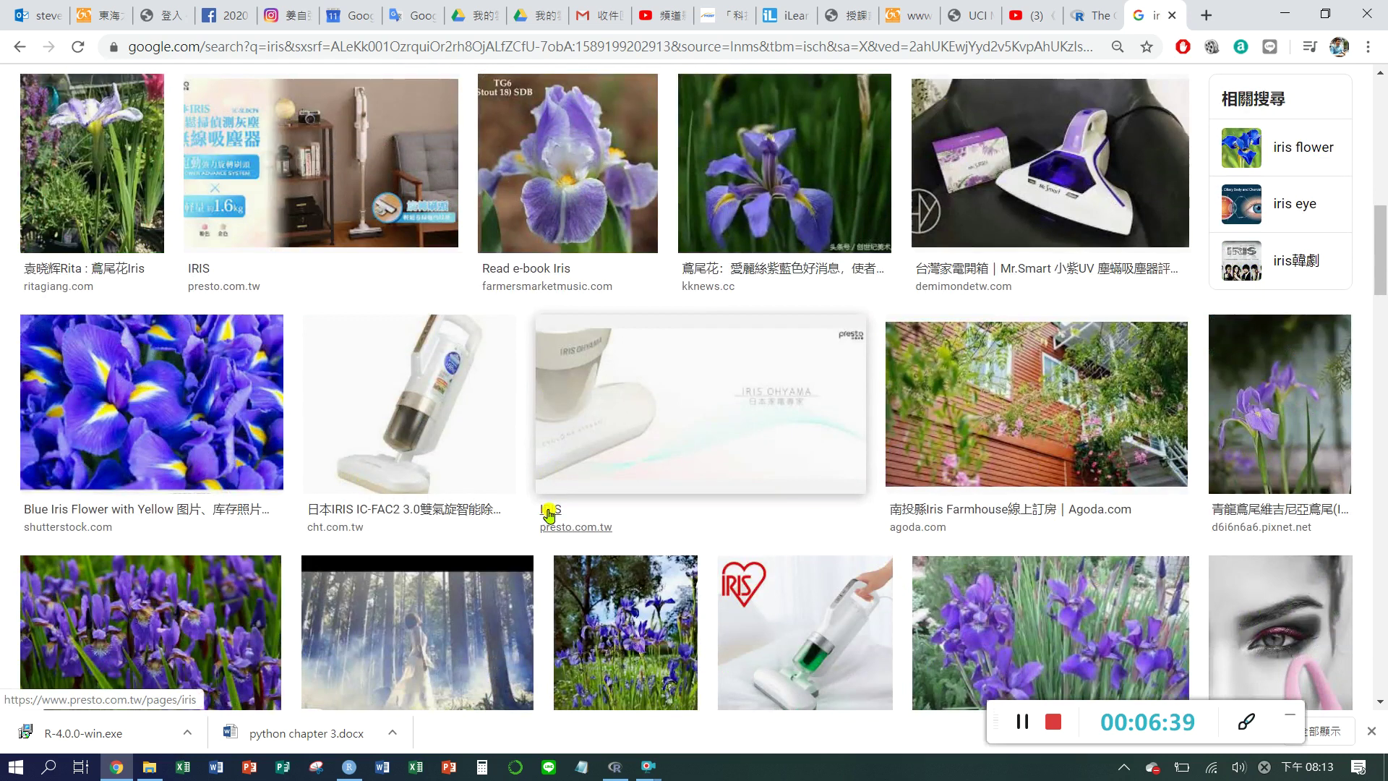
{"action": "scroll", "coordinate": [549, 515], "scroll_direction": "up", "scroll_amount": 10}
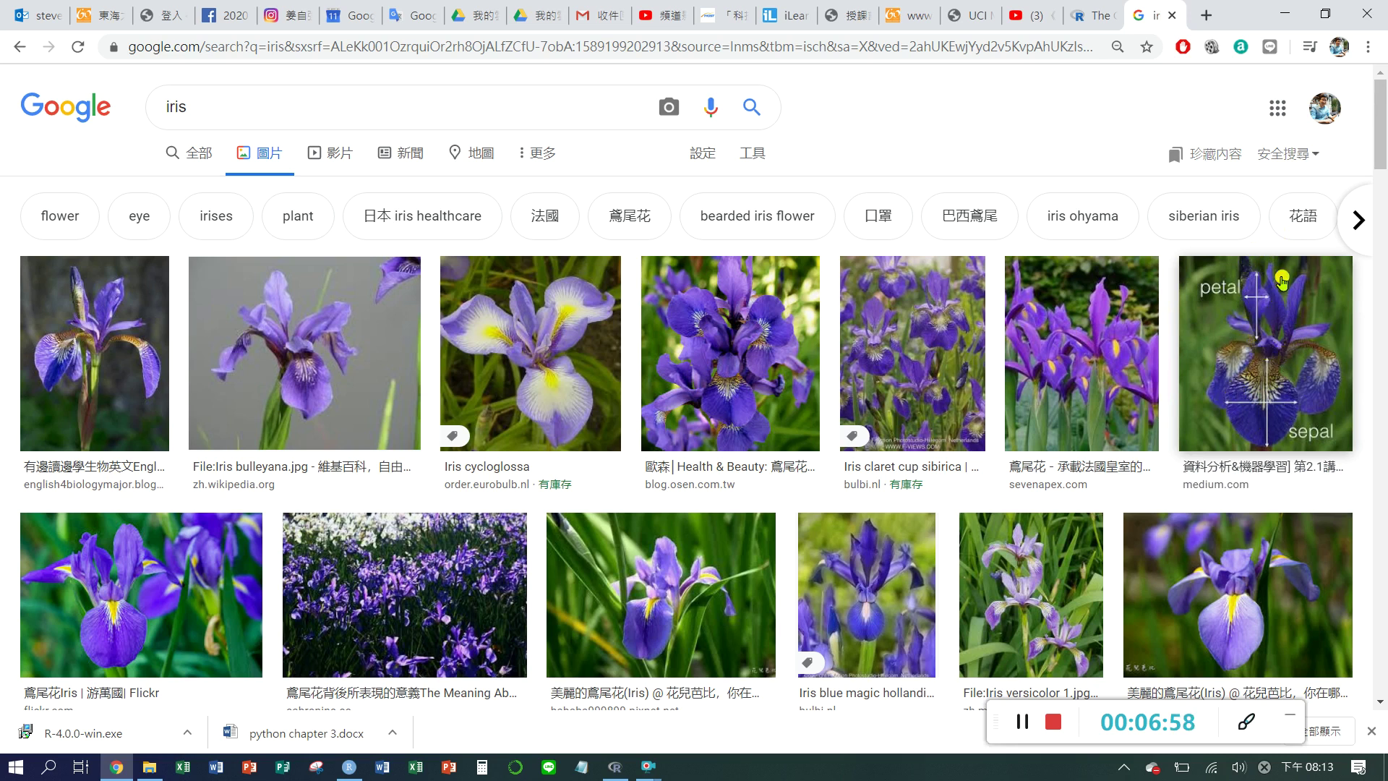
{"action": "left_click", "coordinate": [1273, 20]}
Step: Generate the Explore summary of the iris data in Rattle, accepting installation of the required Hmisc package
{"action": "left_click_drag", "start_coordinate": [678, 65], "coordinate": [780, 37]}
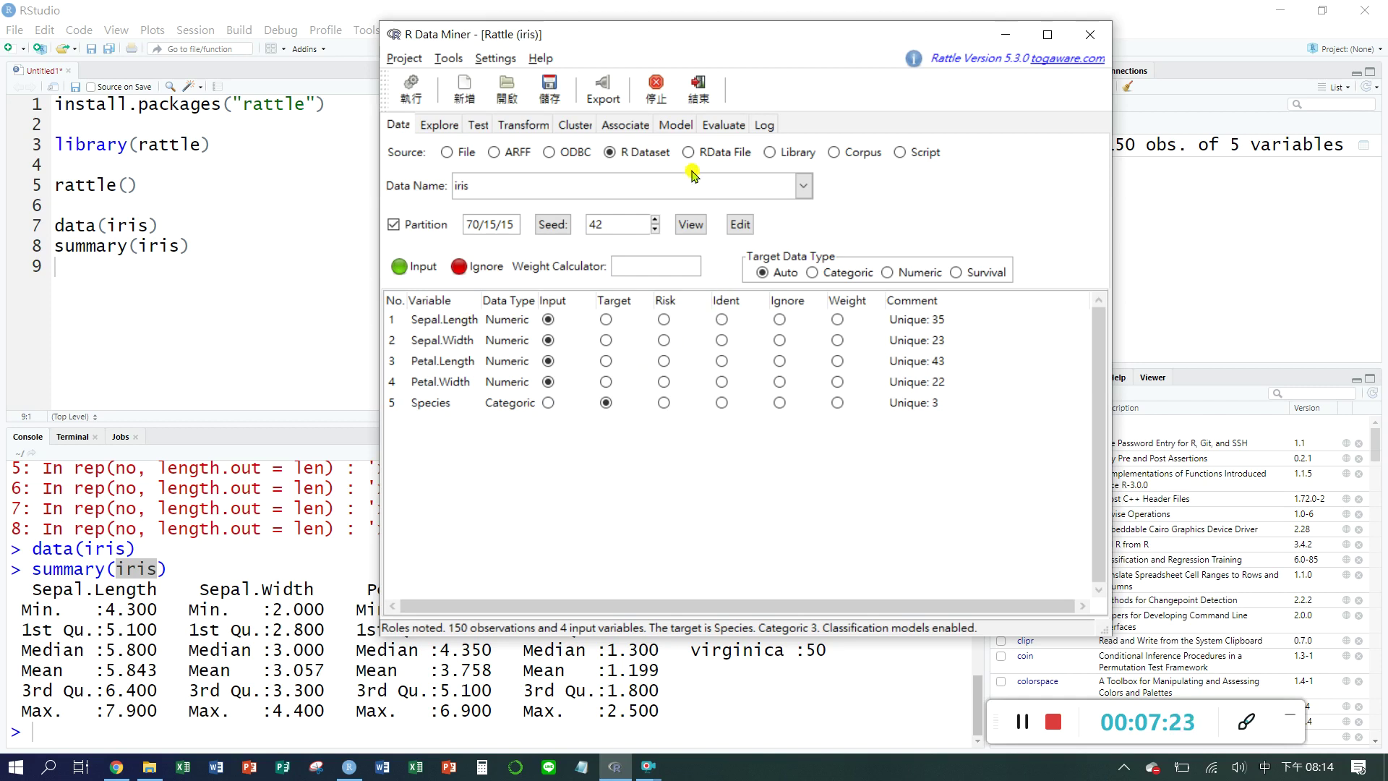
{"action": "left_click", "coordinate": [437, 125]}
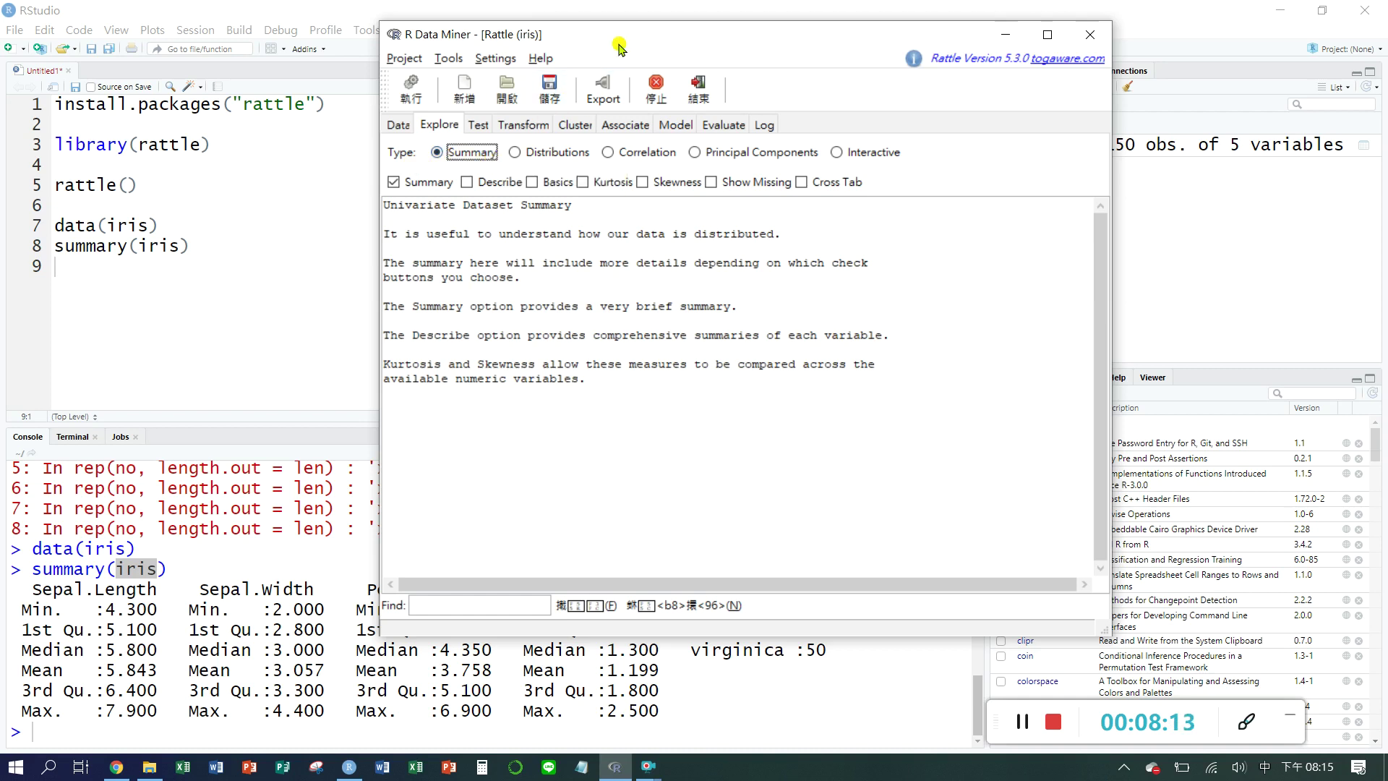
{"action": "left_click_drag", "start_coordinate": [619, 42], "coordinate": [721, 57]}
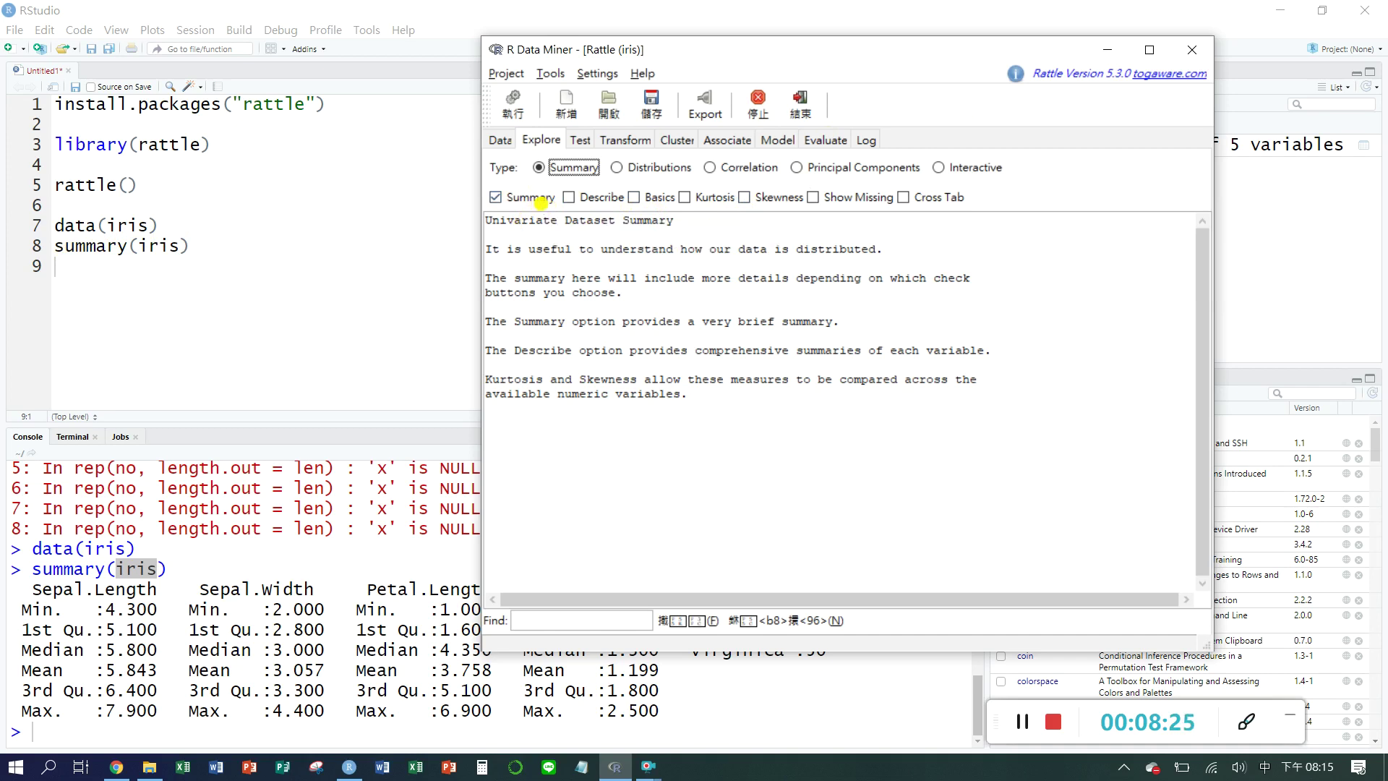
{"action": "left_click", "coordinate": [497, 199]}
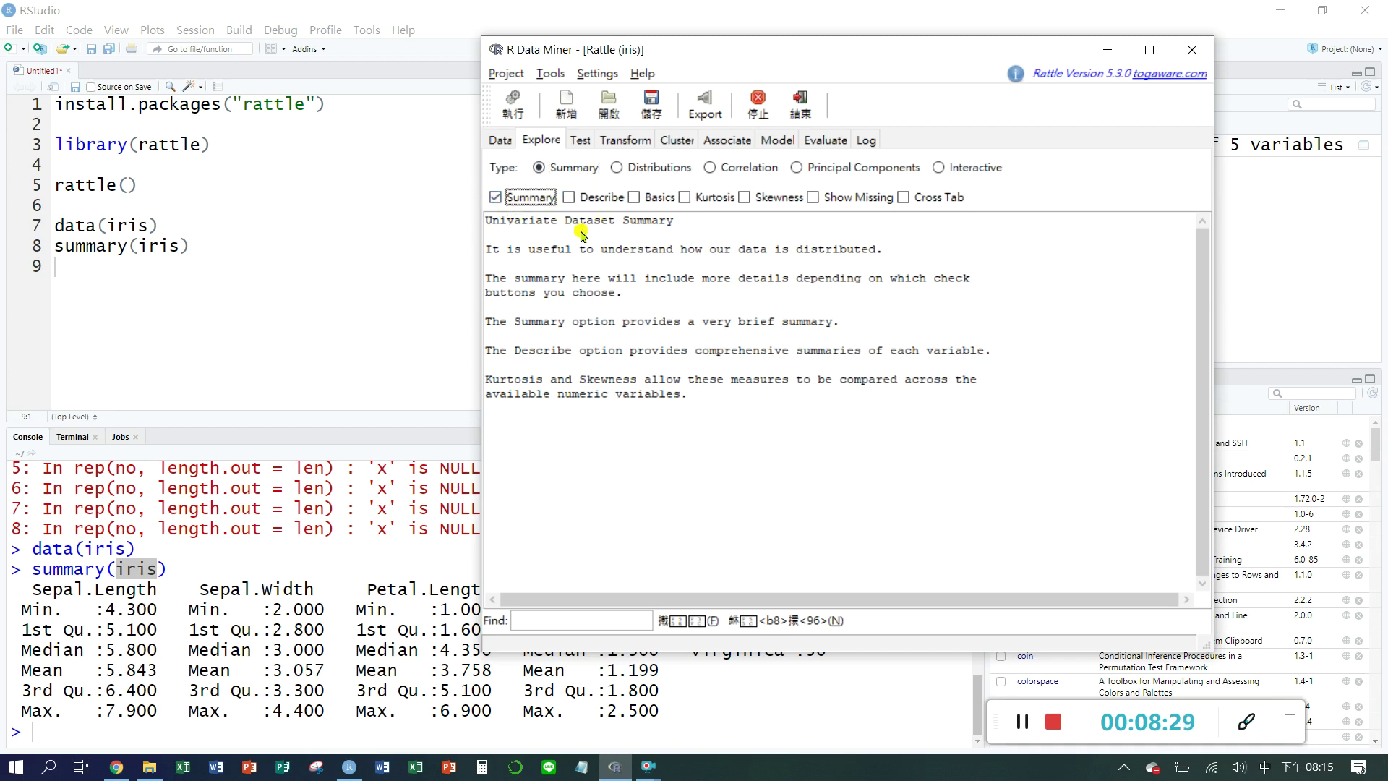
{"action": "left_click", "coordinate": [511, 107]}
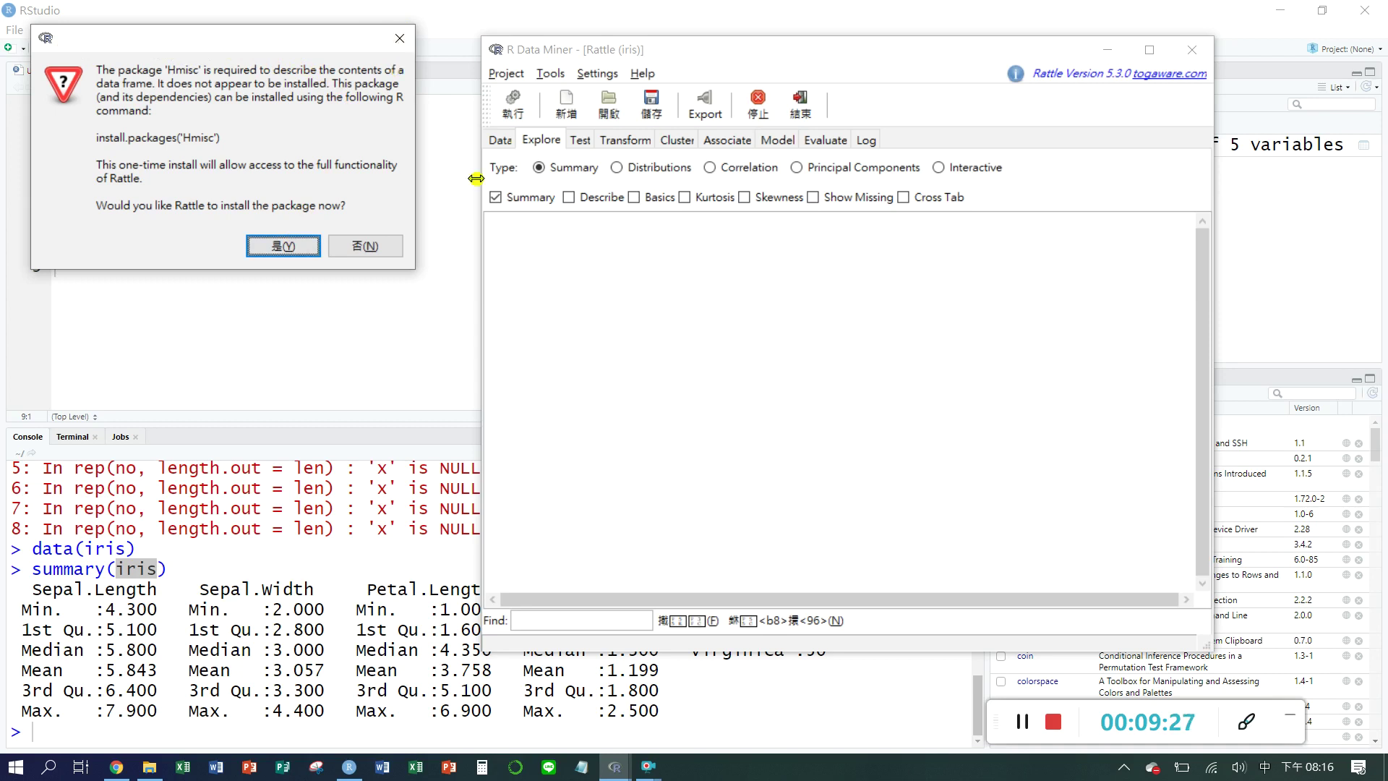
{"action": "left_click", "coordinate": [305, 248]}
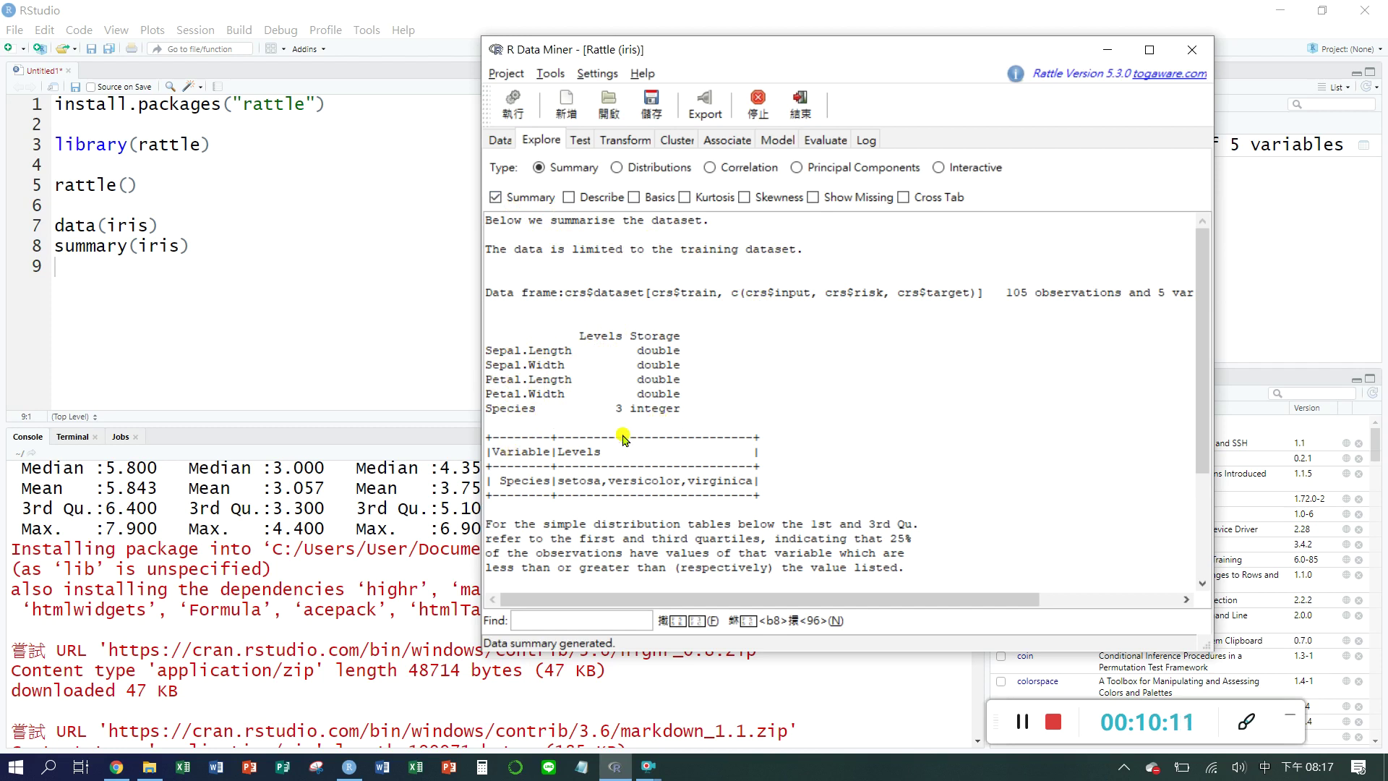
Step: Examine the generated dataset summary down to the distribution table of all five variables
{"action": "scroll", "coordinate": [861, 351], "scroll_direction": "down", "scroll_amount": 1}
{"action": "scroll", "coordinate": [860, 351], "scroll_direction": "down", "scroll_amount": 2}
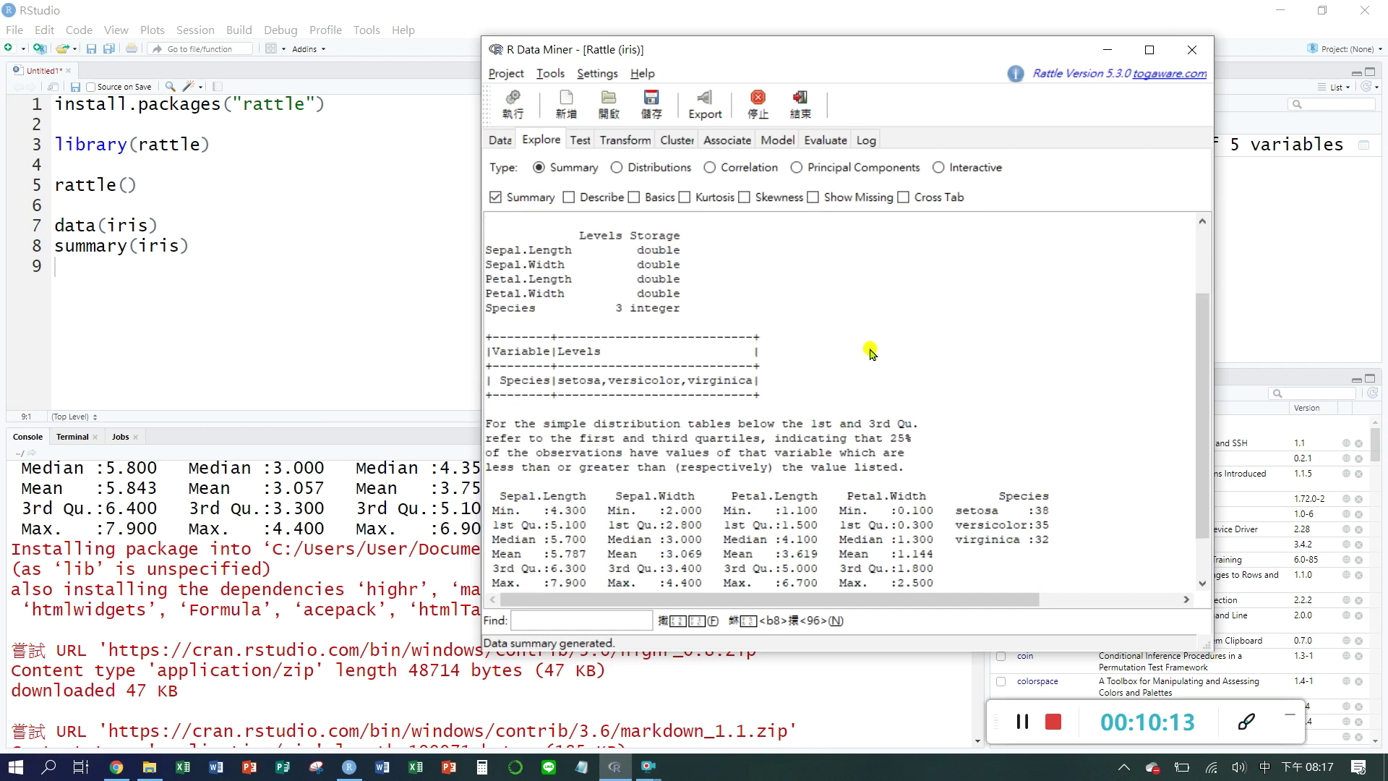
{"action": "scroll", "coordinate": [872, 352], "scroll_direction": "down", "scroll_amount": 1}
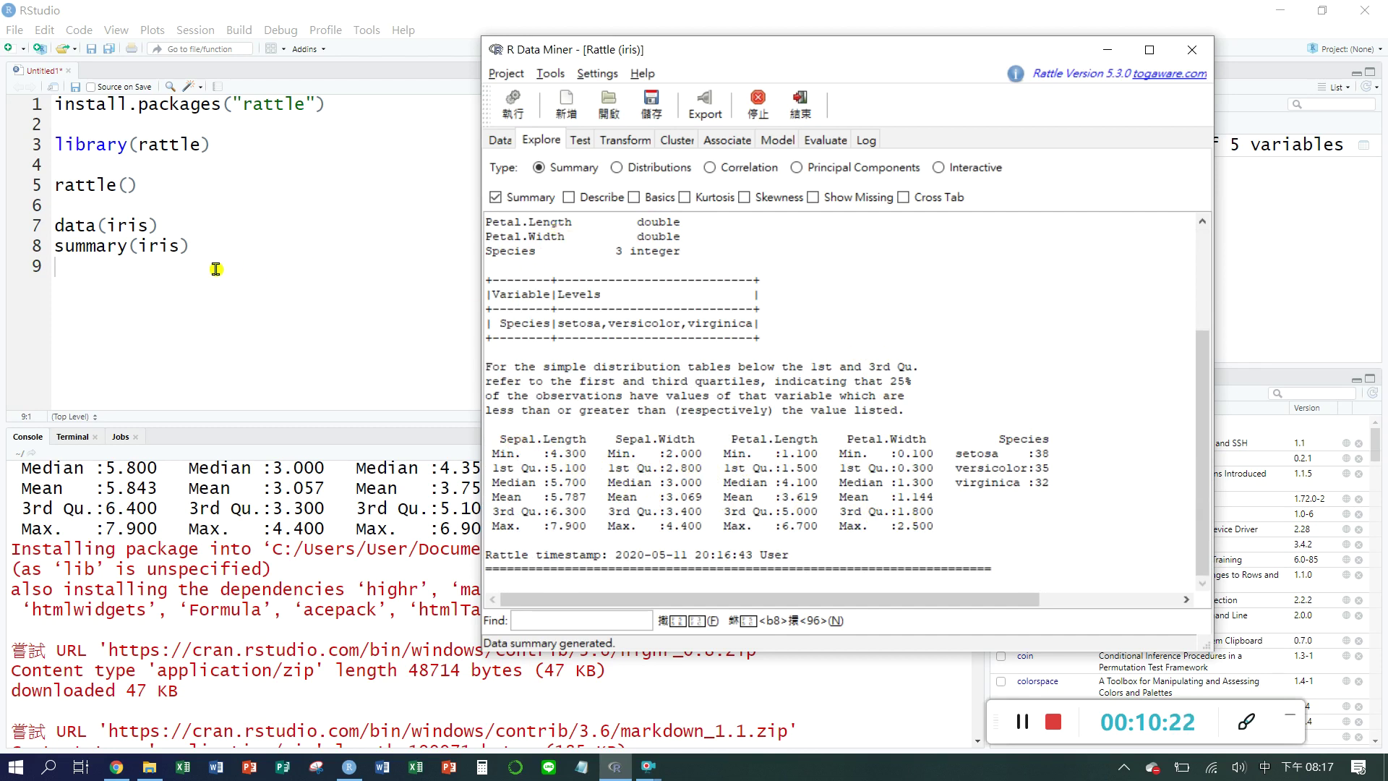
{"action": "left_click_drag", "start_coordinate": [948, 530], "coordinate": [483, 425]}
{"action": "left_click", "coordinate": [728, 347]}
Step: Examine the minimum, maximum and mean of Sepal.Length in the summary table
{"action": "left_click_drag", "start_coordinate": [597, 443], "coordinate": [503, 452]}
{"action": "double_click", "coordinate": [504, 443]}
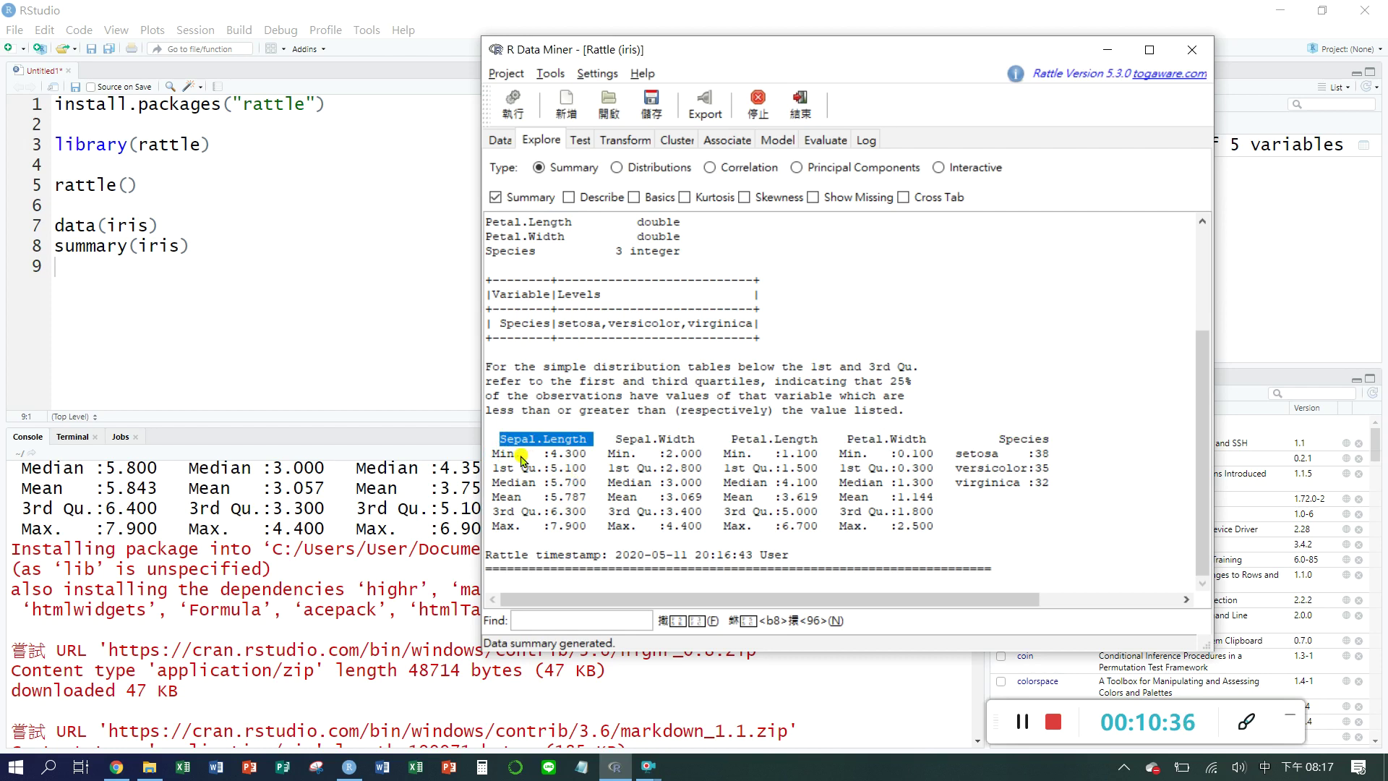
{"action": "triple_click", "coordinate": [496, 455]}
{"action": "double_click", "coordinate": [494, 456]}
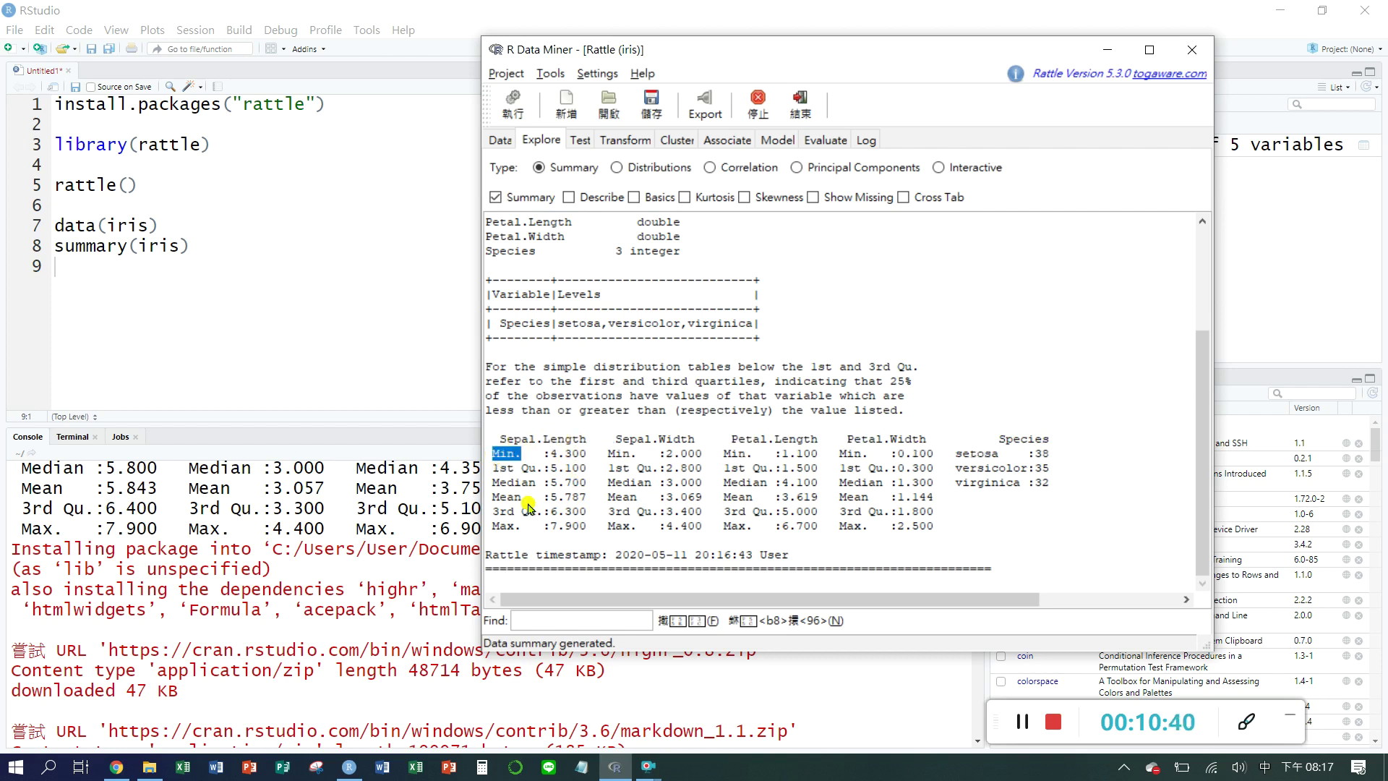
{"action": "triple_click", "coordinate": [497, 527]}
{"action": "double_click", "coordinate": [492, 528]}
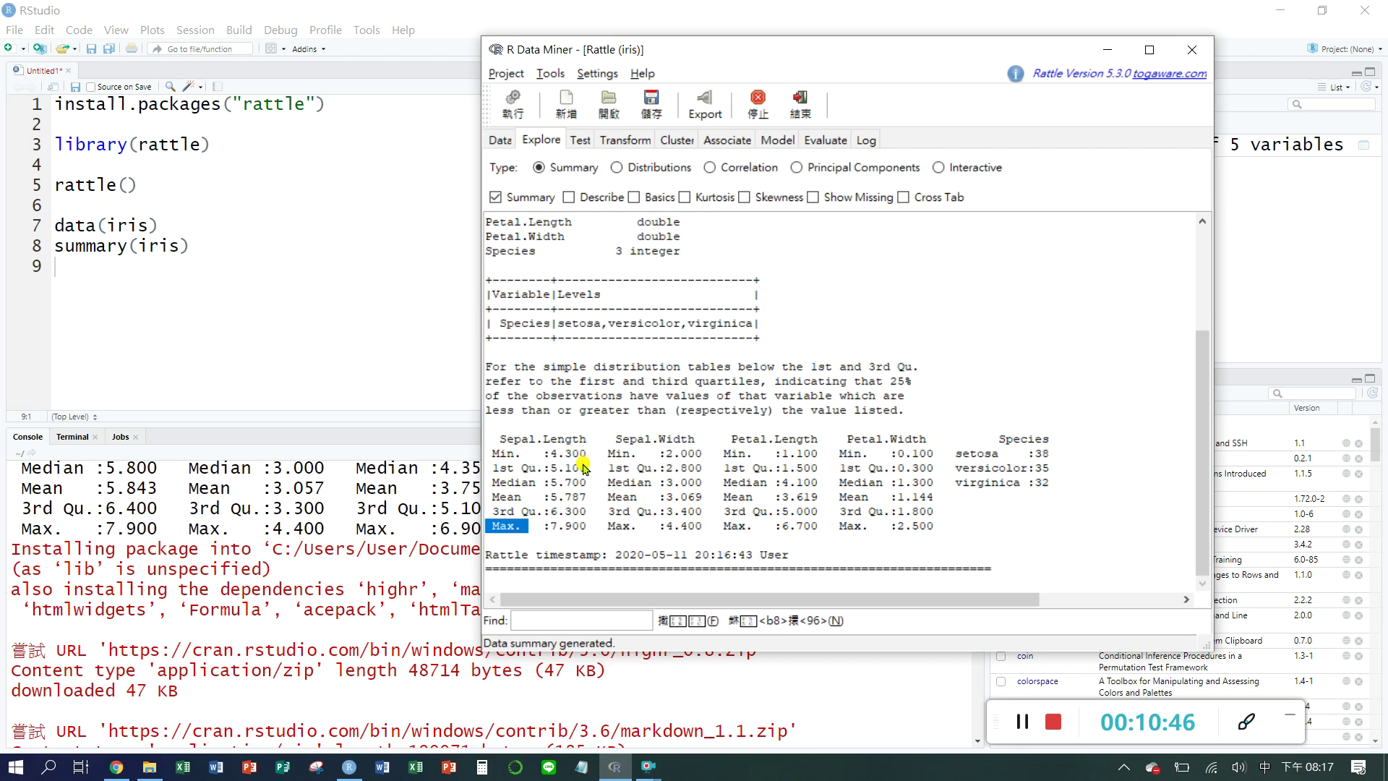
{"action": "left_click_drag", "start_coordinate": [587, 439], "coordinate": [500, 440]}
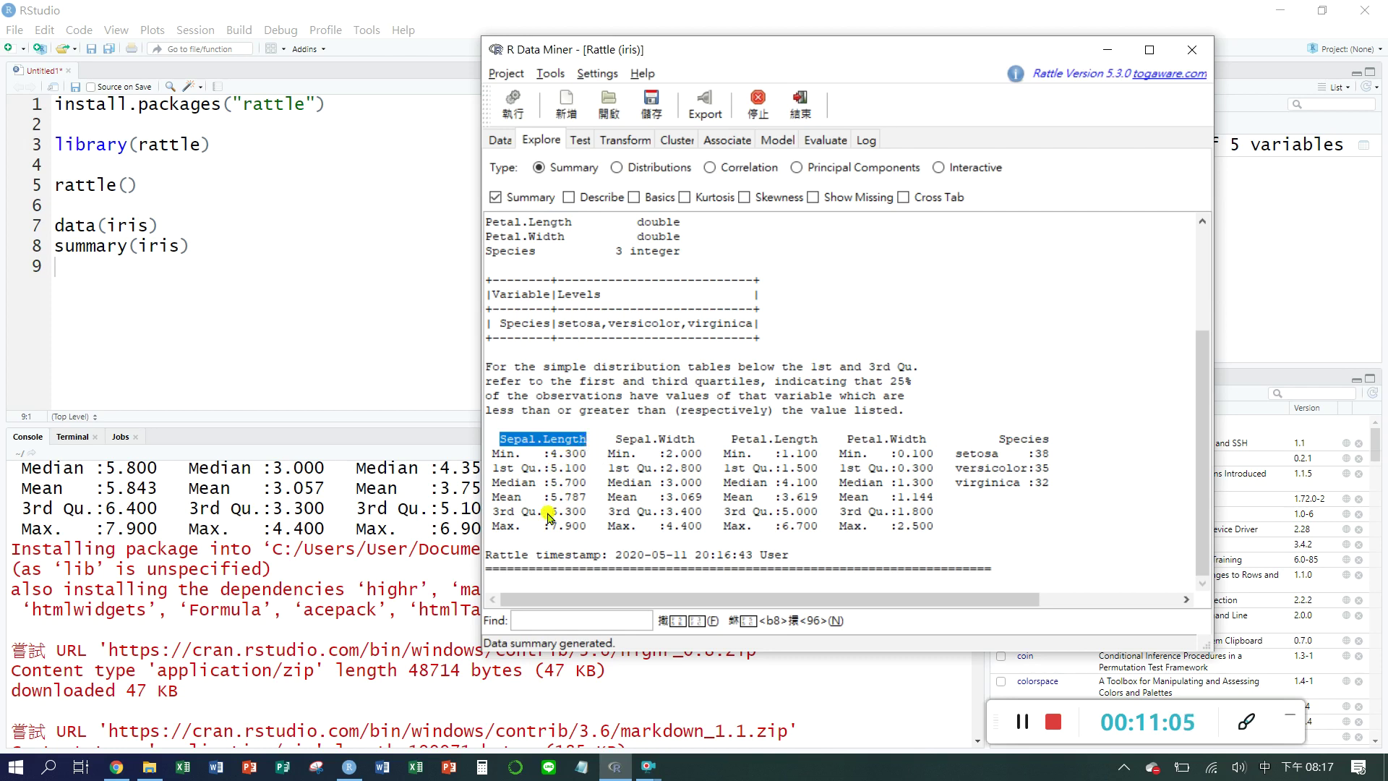
{"action": "left_click_drag", "start_coordinate": [524, 532], "coordinate": [572, 527]}
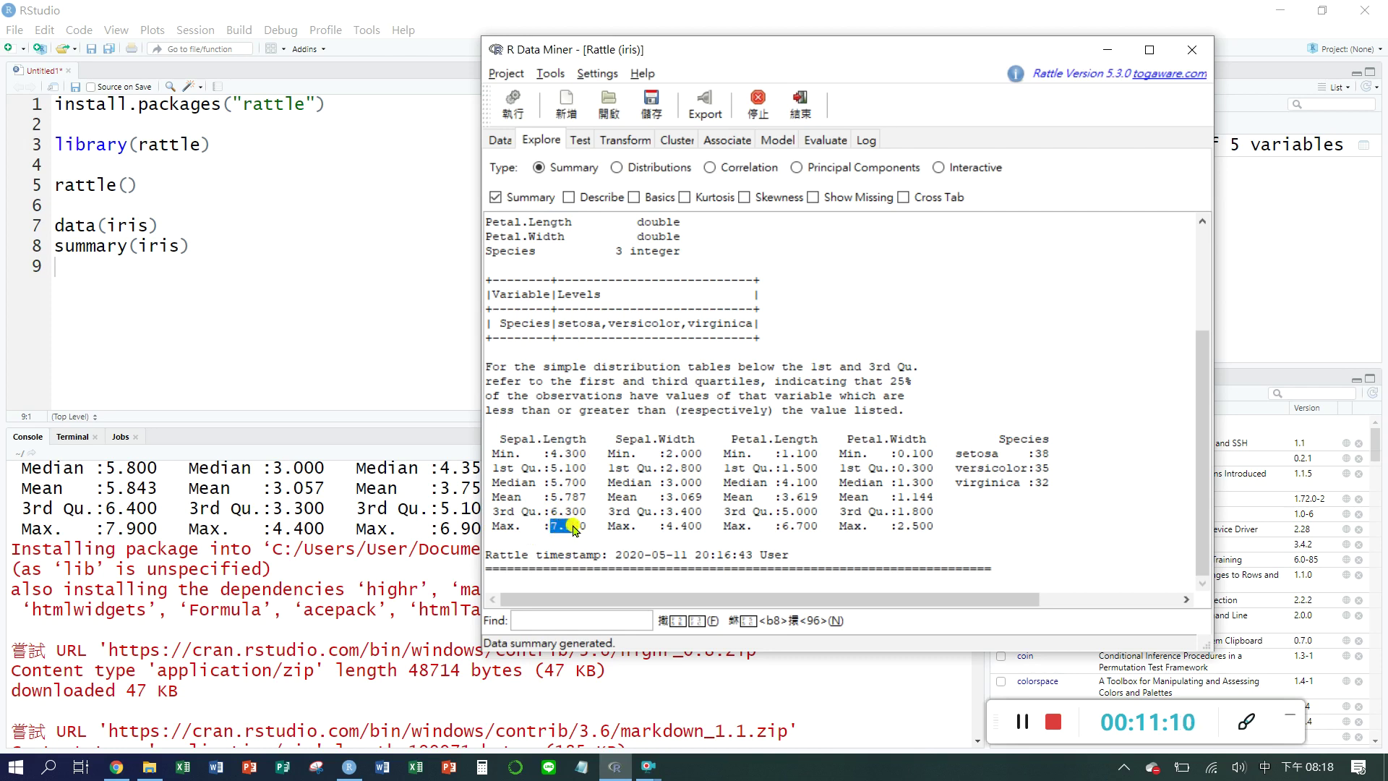
{"action": "left_click", "coordinate": [527, 502]}
{"action": "left_click_drag", "start_coordinate": [525, 501], "coordinate": [491, 504]}
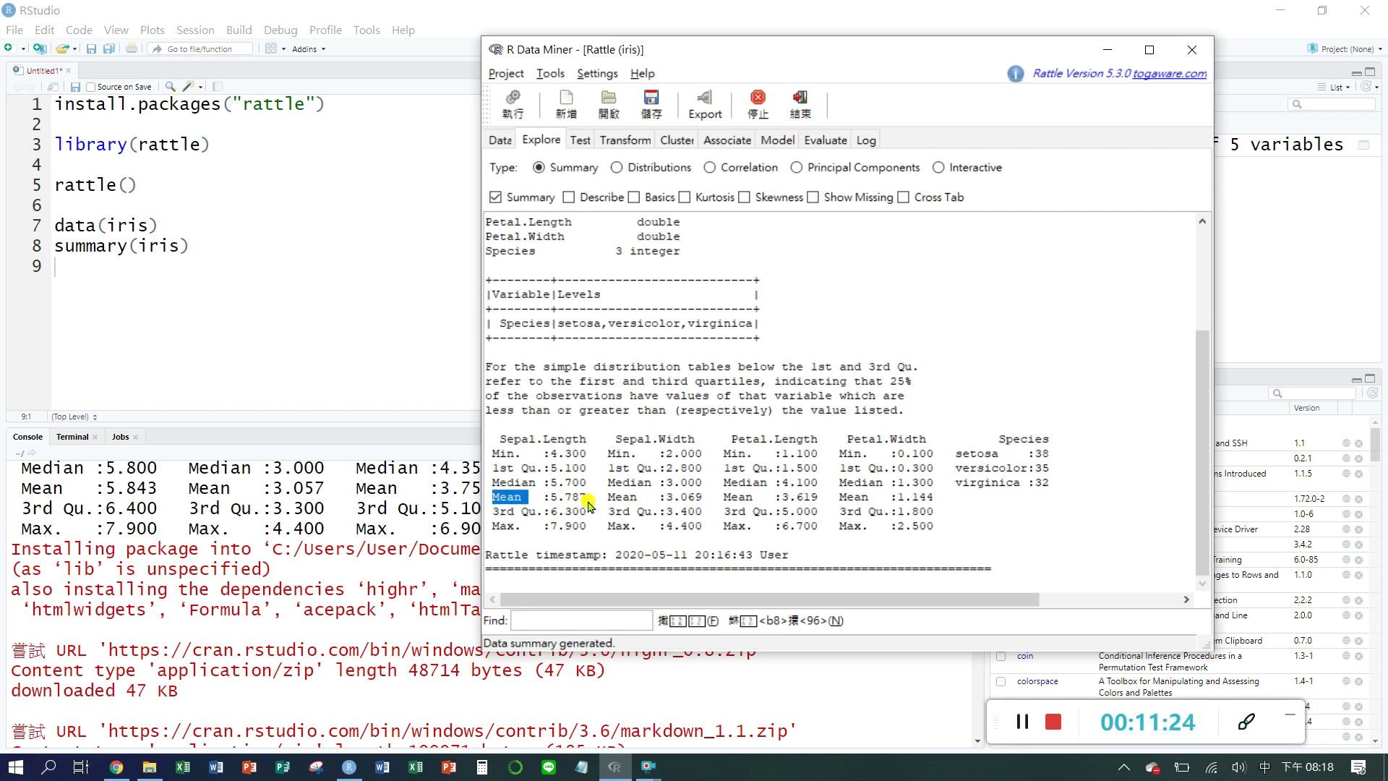
Step: Examine the counts of setosa, versicolor and virginica in the Species column of the summary
{"action": "left_click", "coordinate": [1000, 442]}
{"action": "left_click_drag", "start_coordinate": [1000, 443], "coordinate": [1051, 441]}
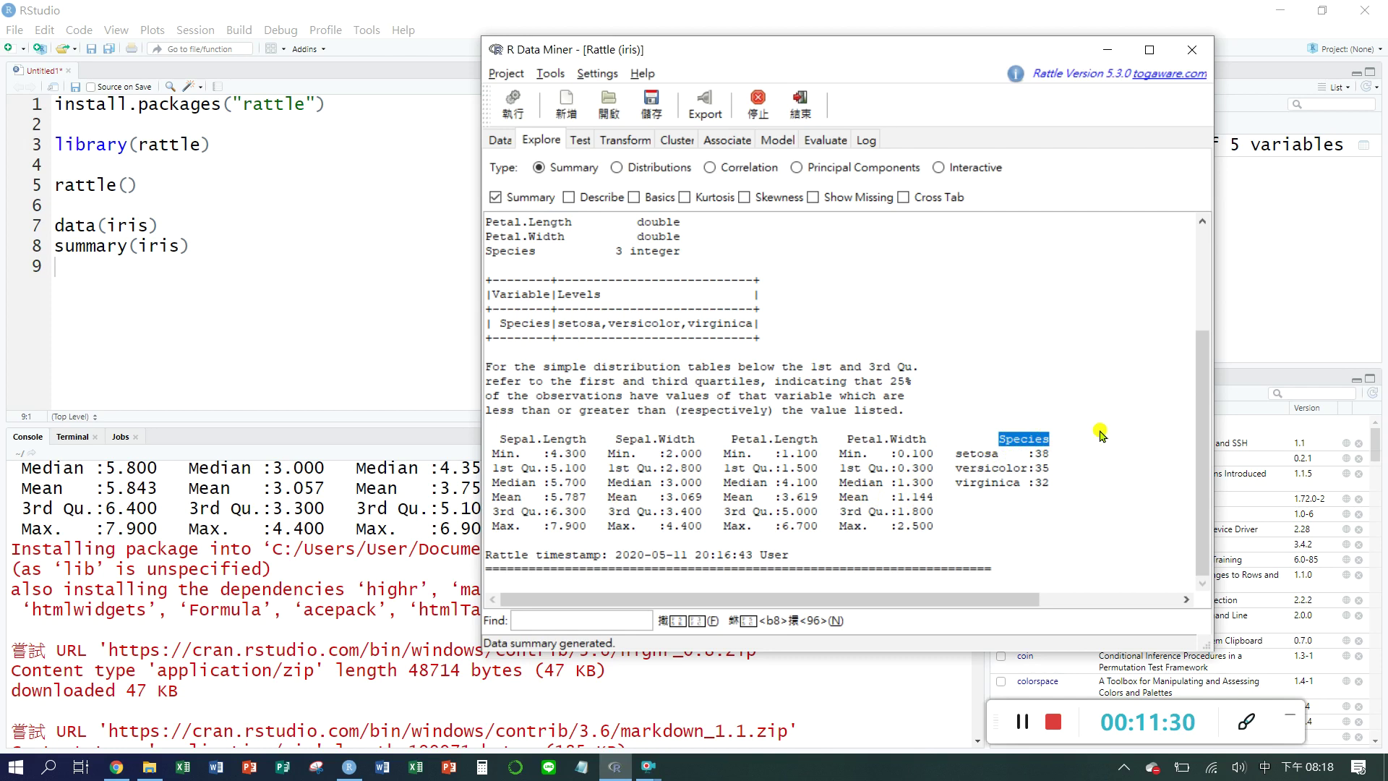
{"action": "left_click_drag", "start_coordinate": [955, 454], "coordinate": [1039, 460]}
{"action": "left_click", "coordinate": [1040, 459]}
{"action": "double_click", "coordinate": [1039, 459]}
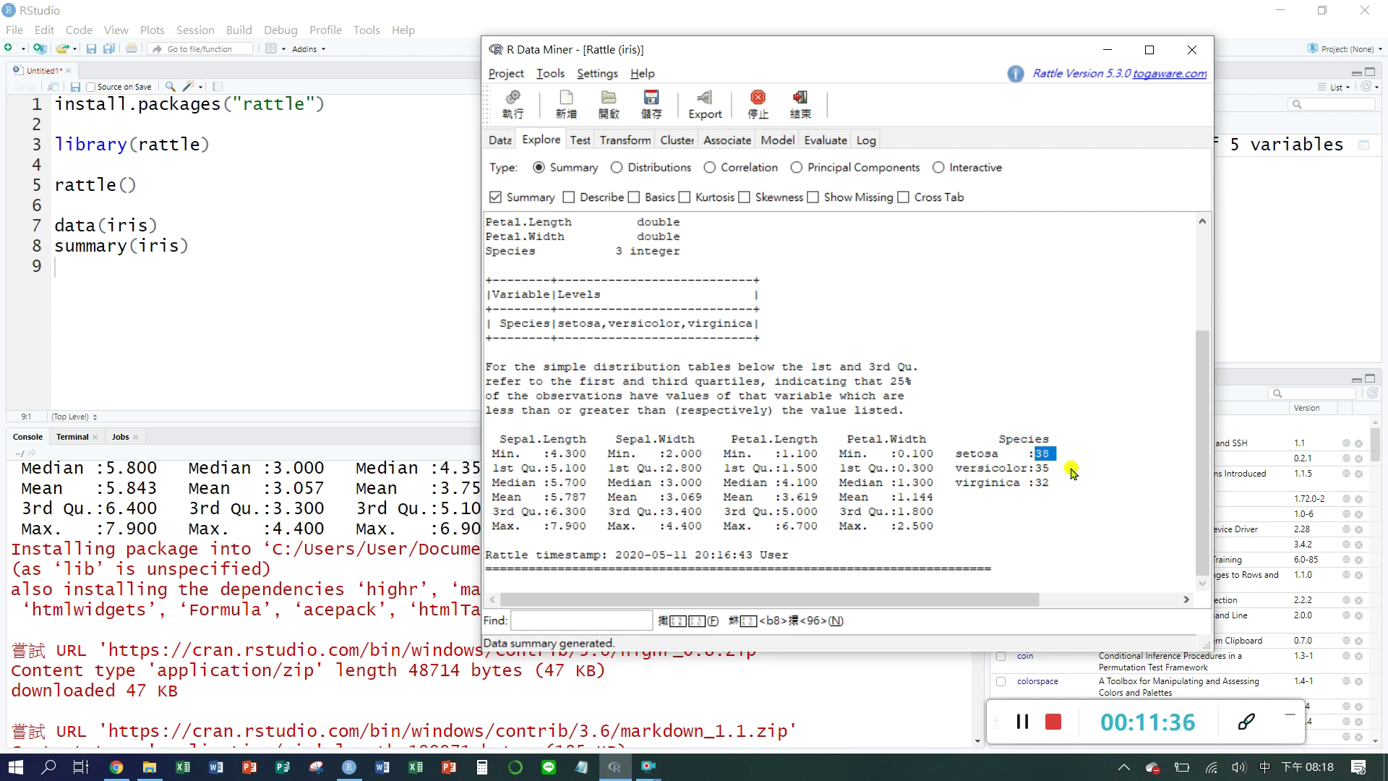
{"action": "left_click_drag", "start_coordinate": [1058, 469], "coordinate": [984, 460]}
{"action": "left_click", "coordinate": [1048, 462]}
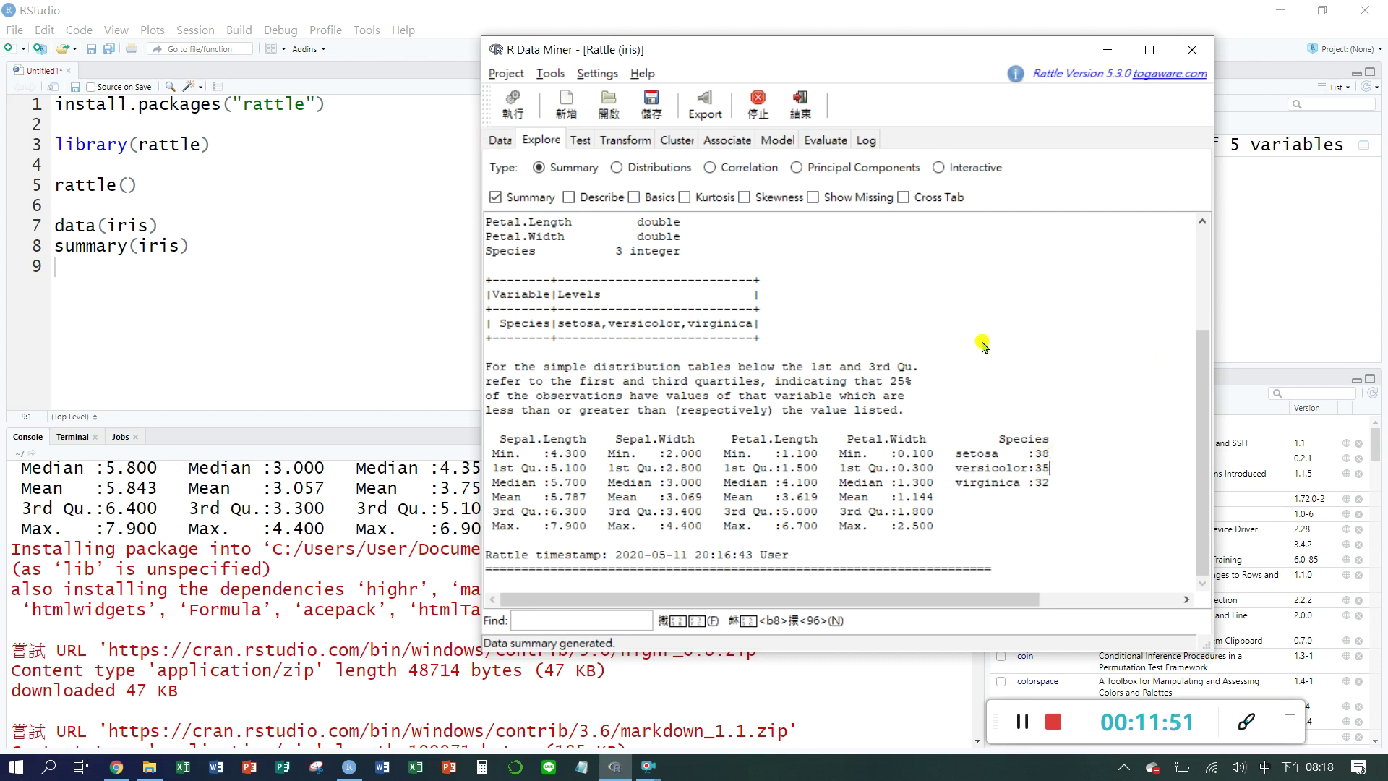
Step: Turn off Partition for the iris dataset and execute the data setup again
{"action": "left_click", "coordinate": [501, 141]}
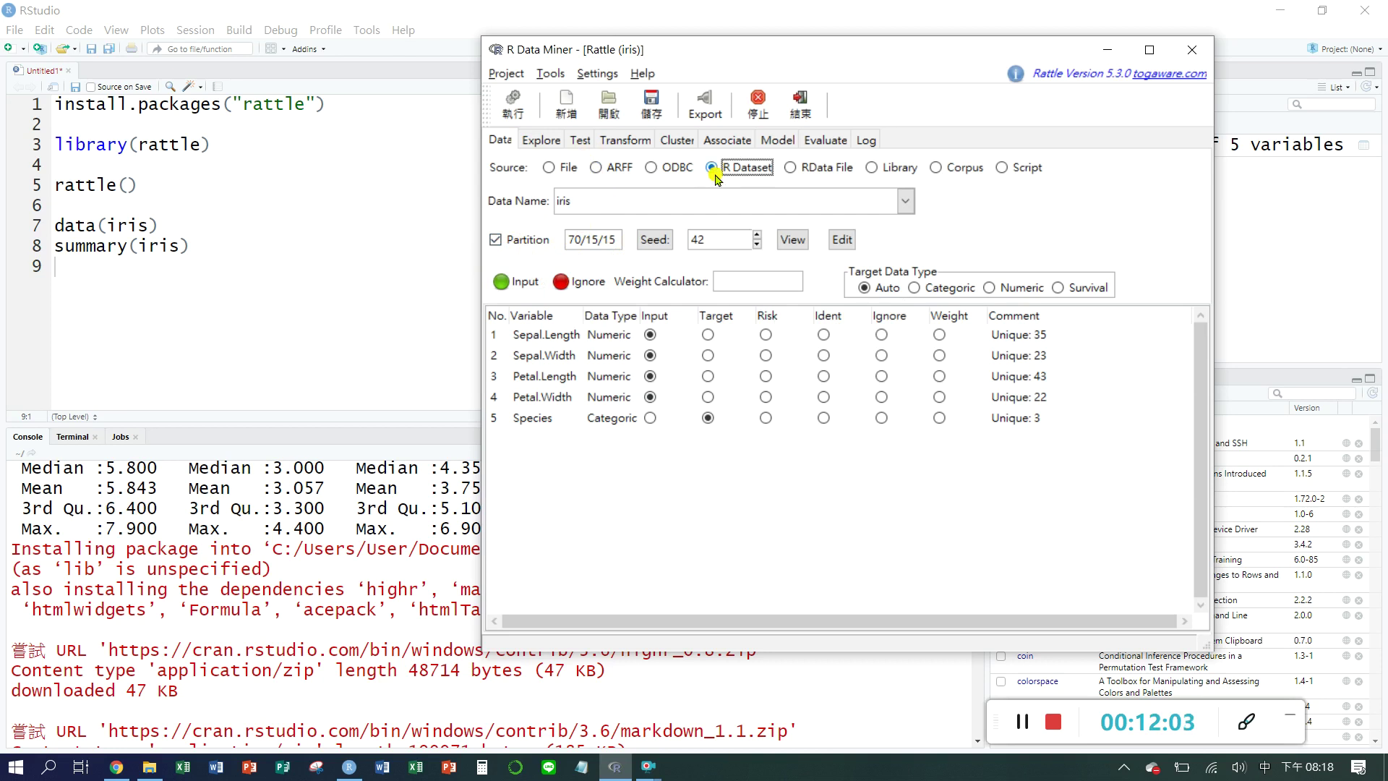
{"action": "left_click", "coordinate": [495, 240]}
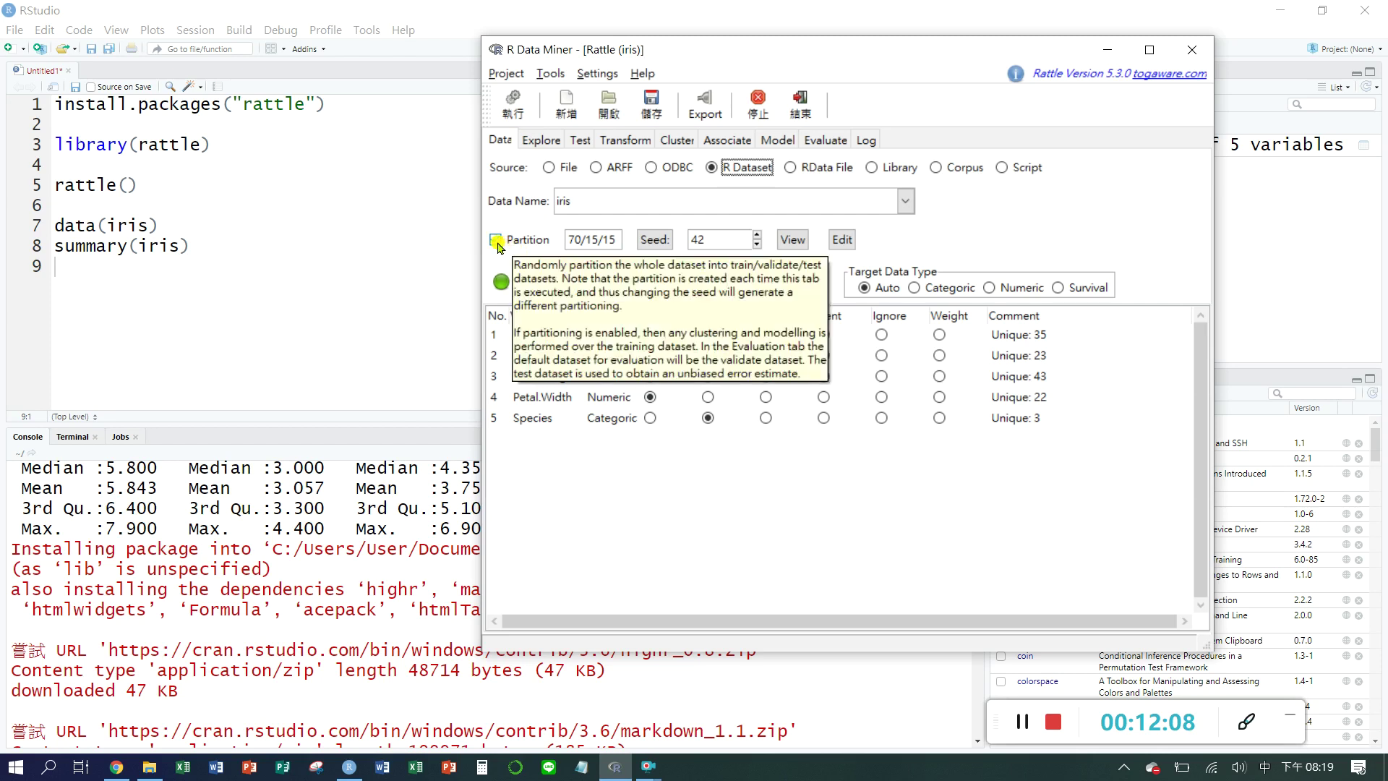
{"action": "left_click", "coordinate": [496, 241]}
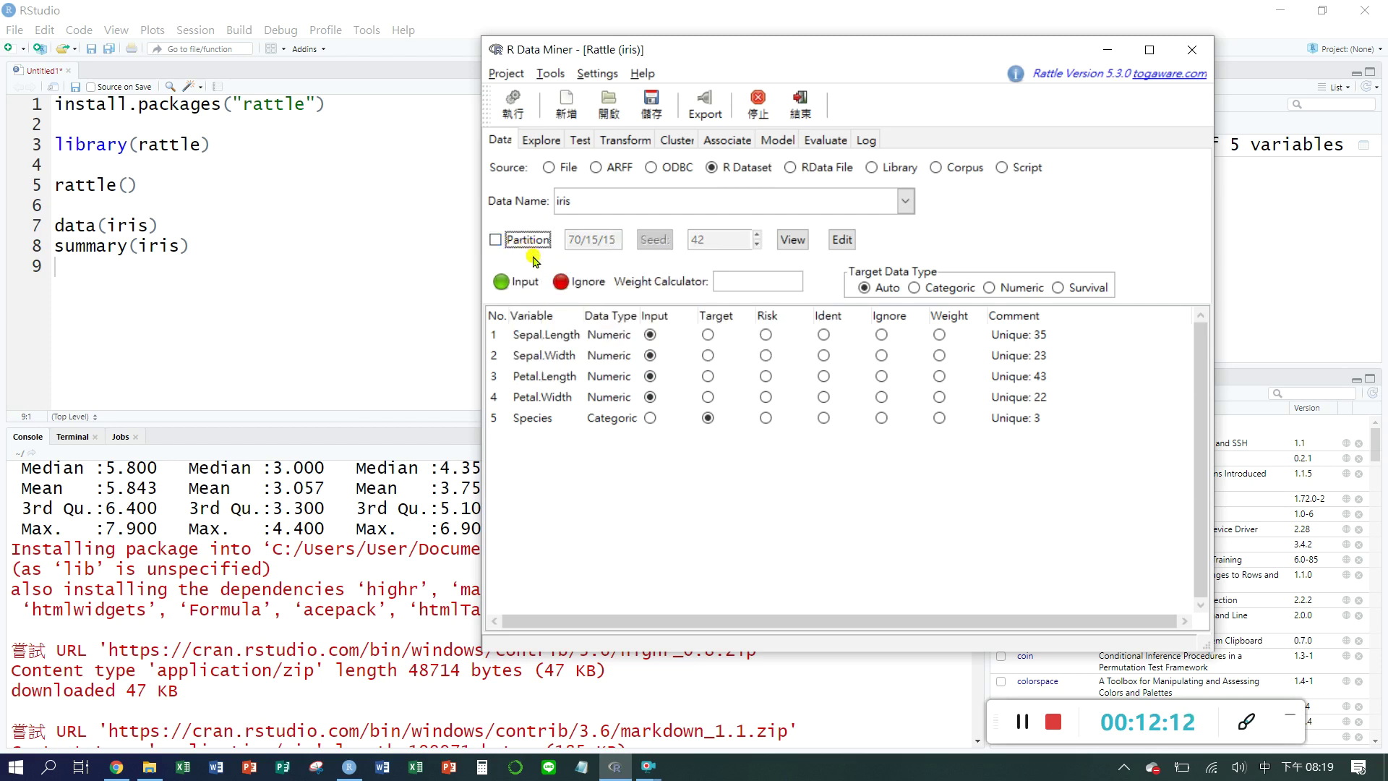
{"action": "left_click", "coordinate": [504, 115]}
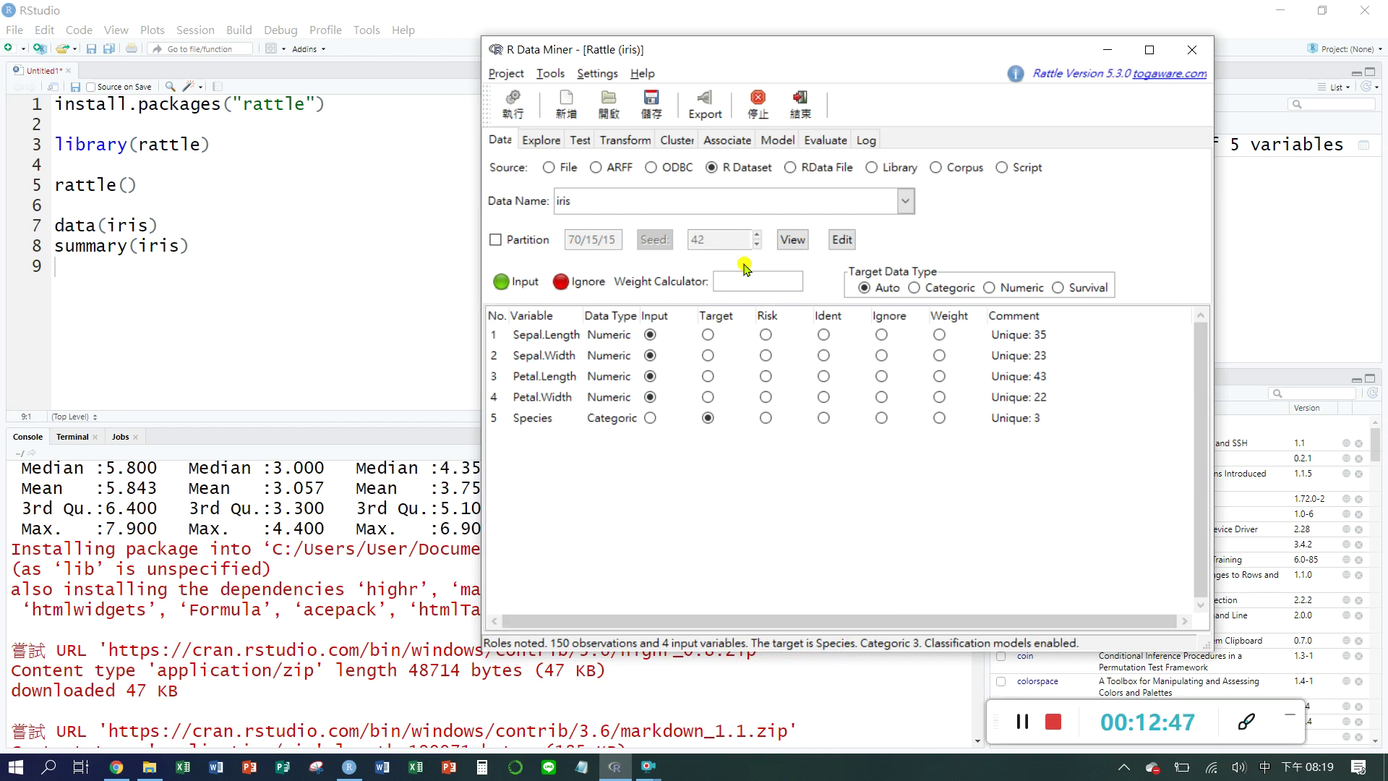
Step: Regenerate the Explore summary for the unpartitioned iris data and check the setosa count under Species
{"action": "left_click", "coordinate": [544, 145]}
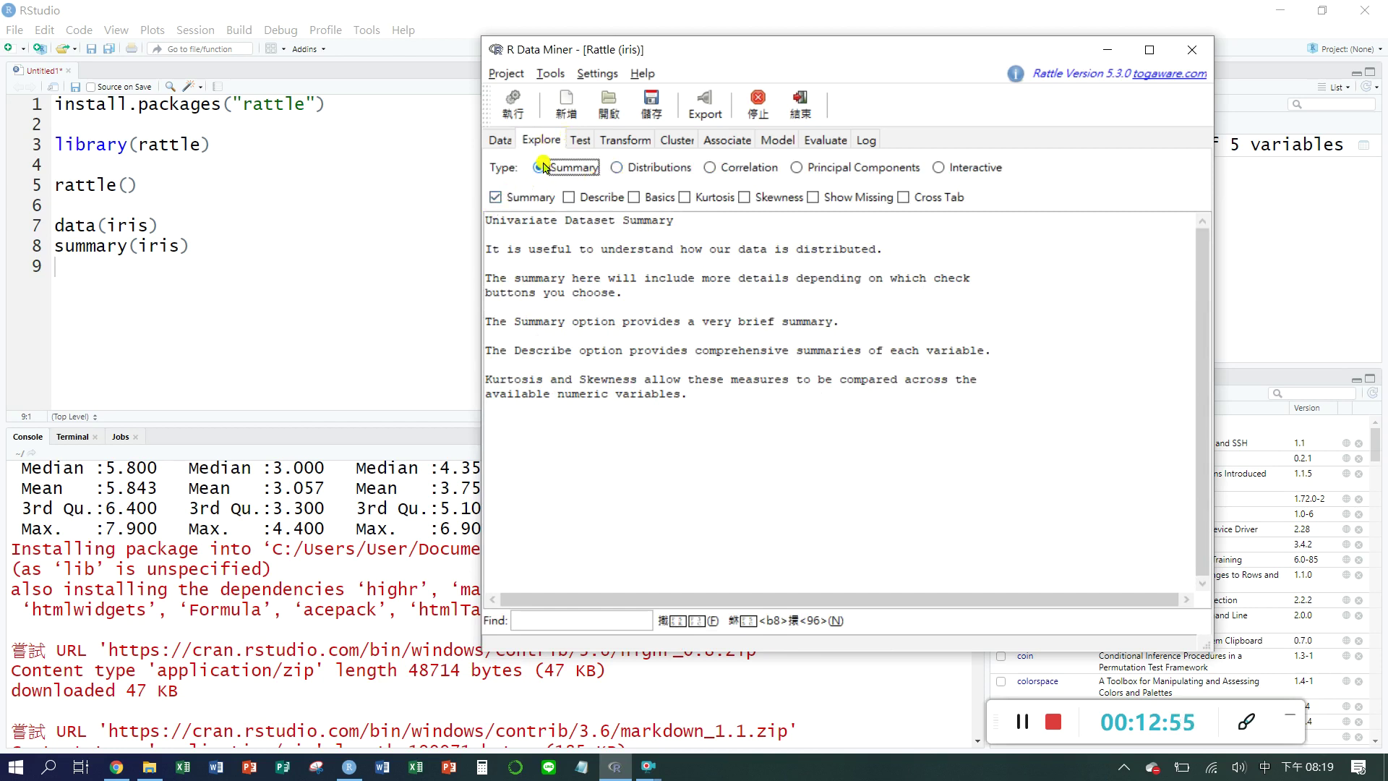
{"action": "left_click", "coordinate": [495, 201]}
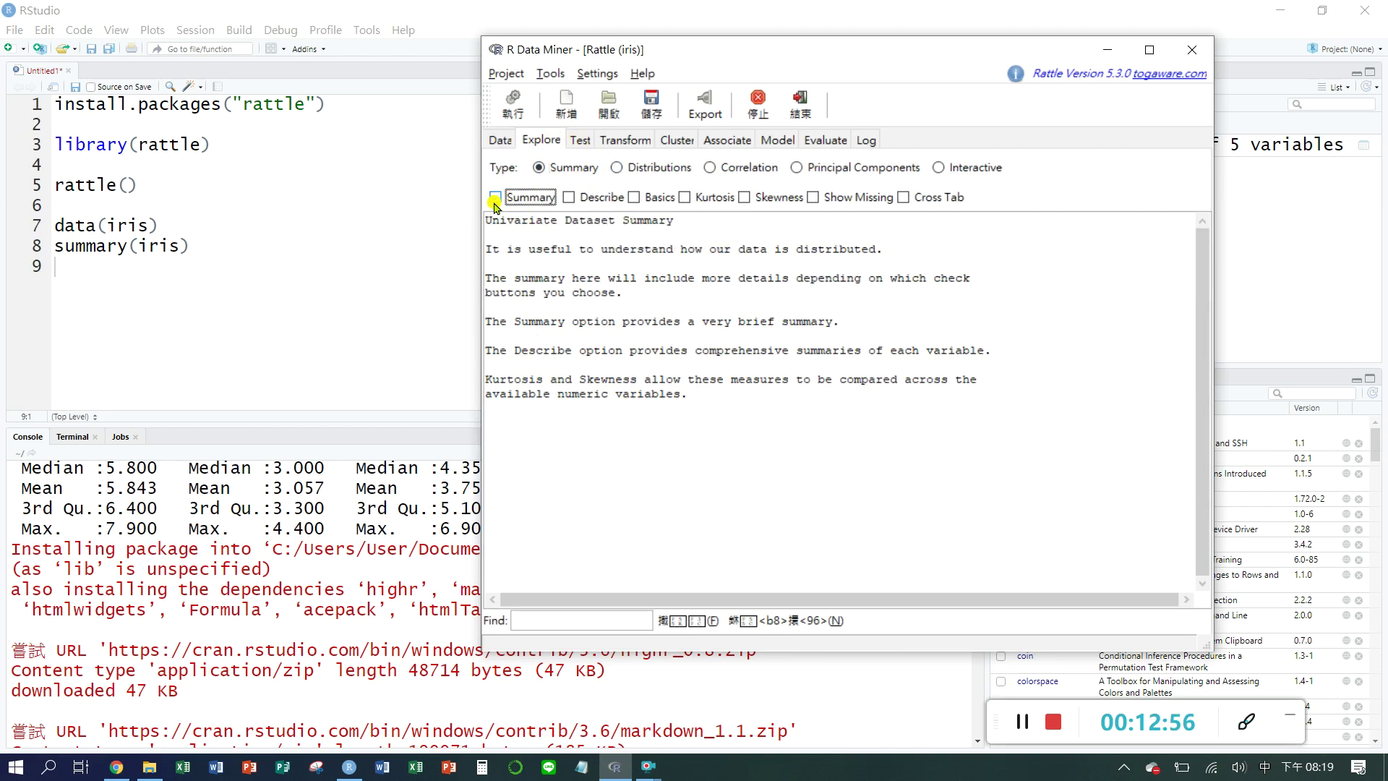
{"action": "left_click", "coordinate": [496, 198]}
{"action": "left_click", "coordinate": [514, 106]}
{"action": "scroll", "coordinate": [1009, 325], "scroll_direction": "down", "scroll_amount": 3}
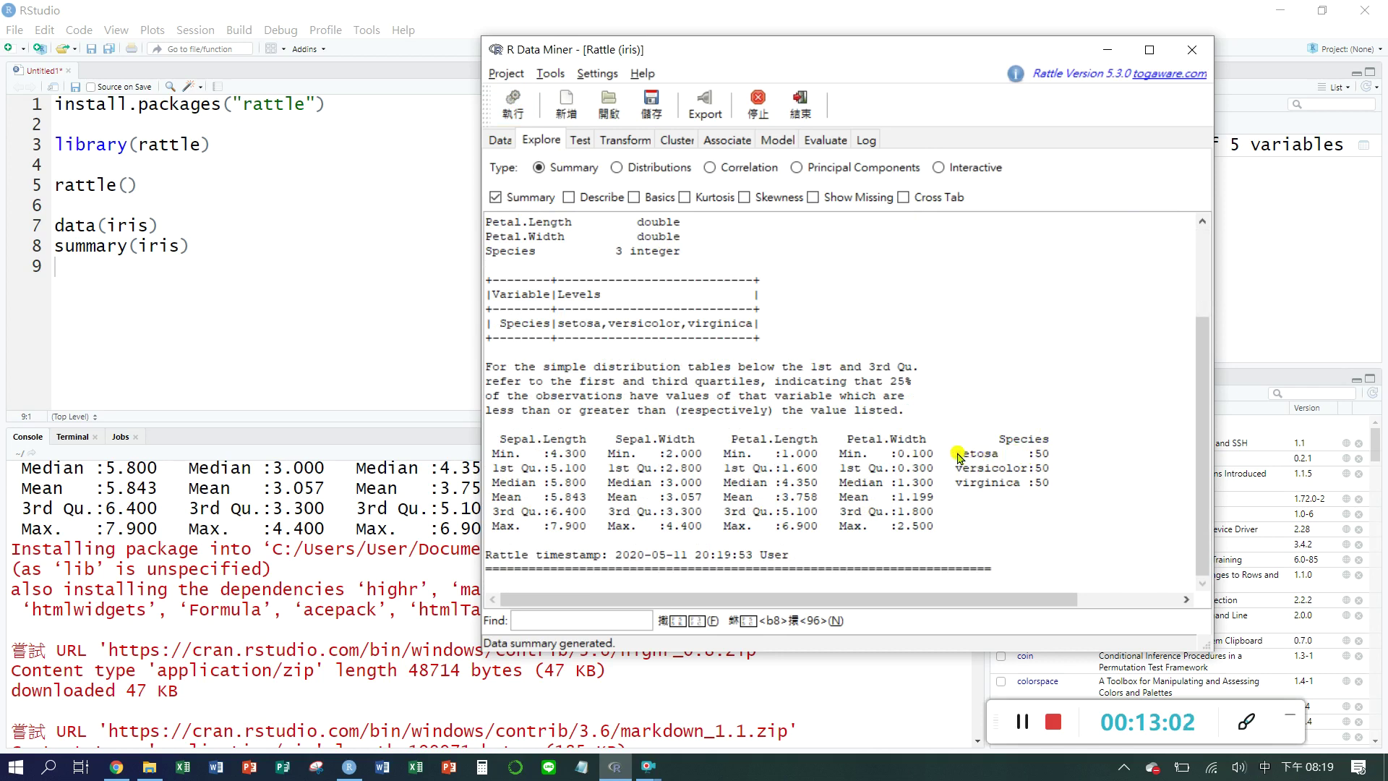
{"action": "left_click_drag", "start_coordinate": [956, 454], "coordinate": [1046, 460]}
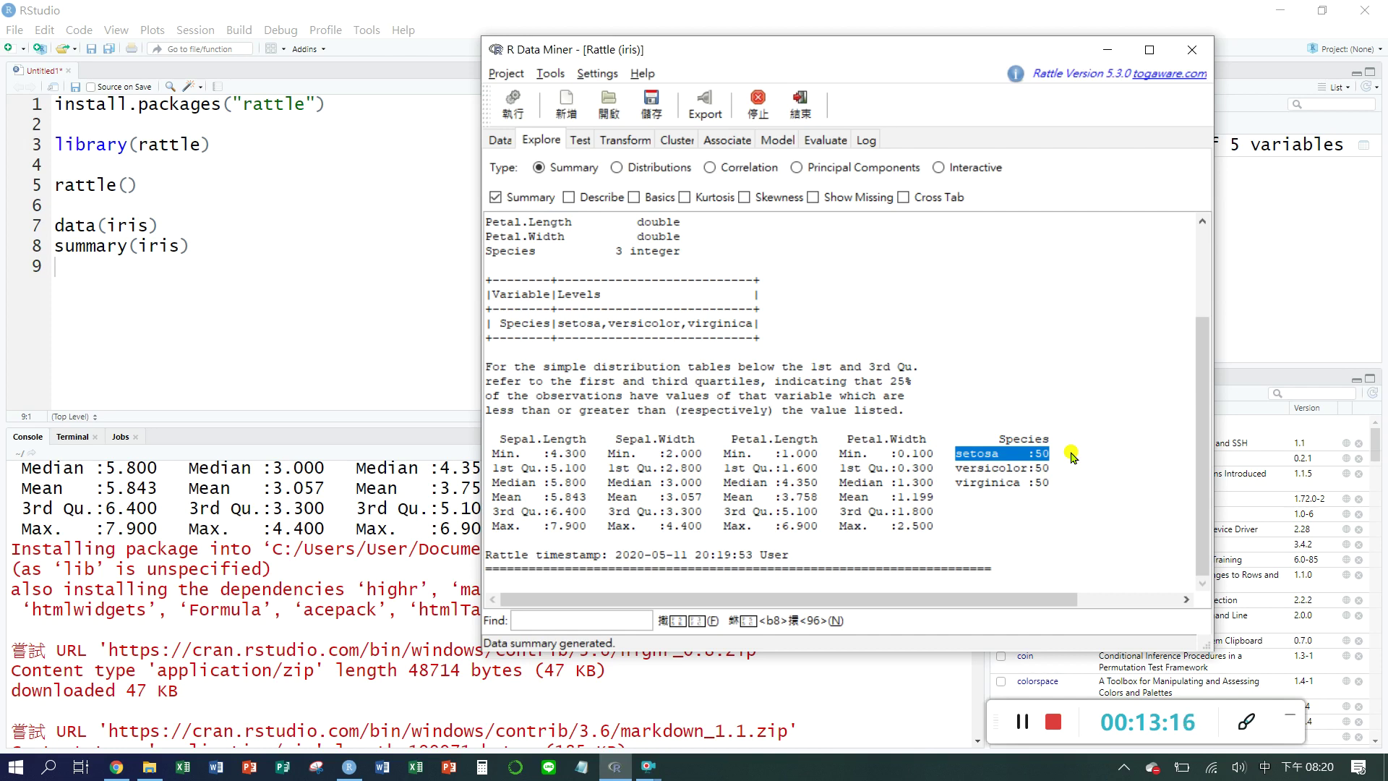
Step: Set Explore to Distributions and enable Pairs plots for Sepal.Length, Sepal.Width, Petal.Length and Petal.Width
{"action": "left_click", "coordinate": [618, 169]}
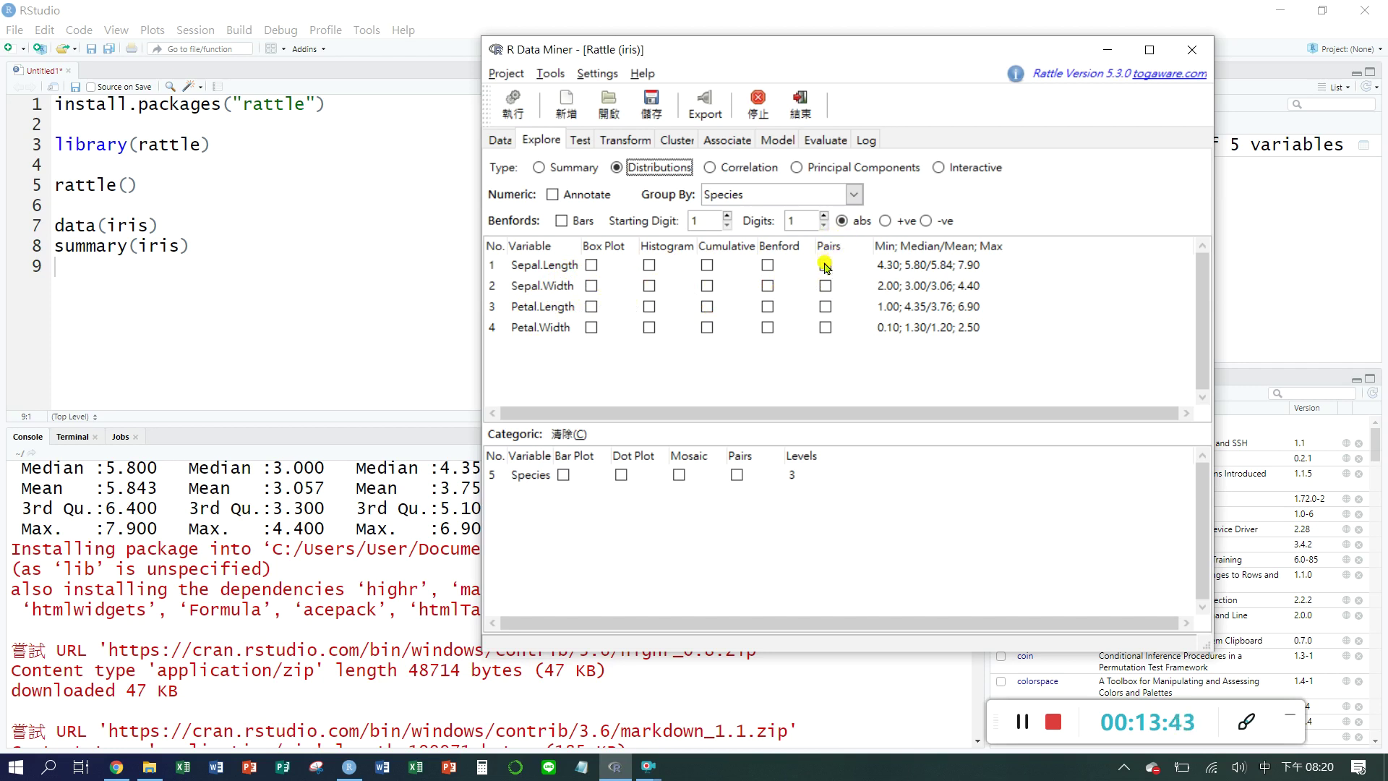
{"action": "left_click", "coordinate": [826, 266]}
{"action": "left_click", "coordinate": [826, 287]}
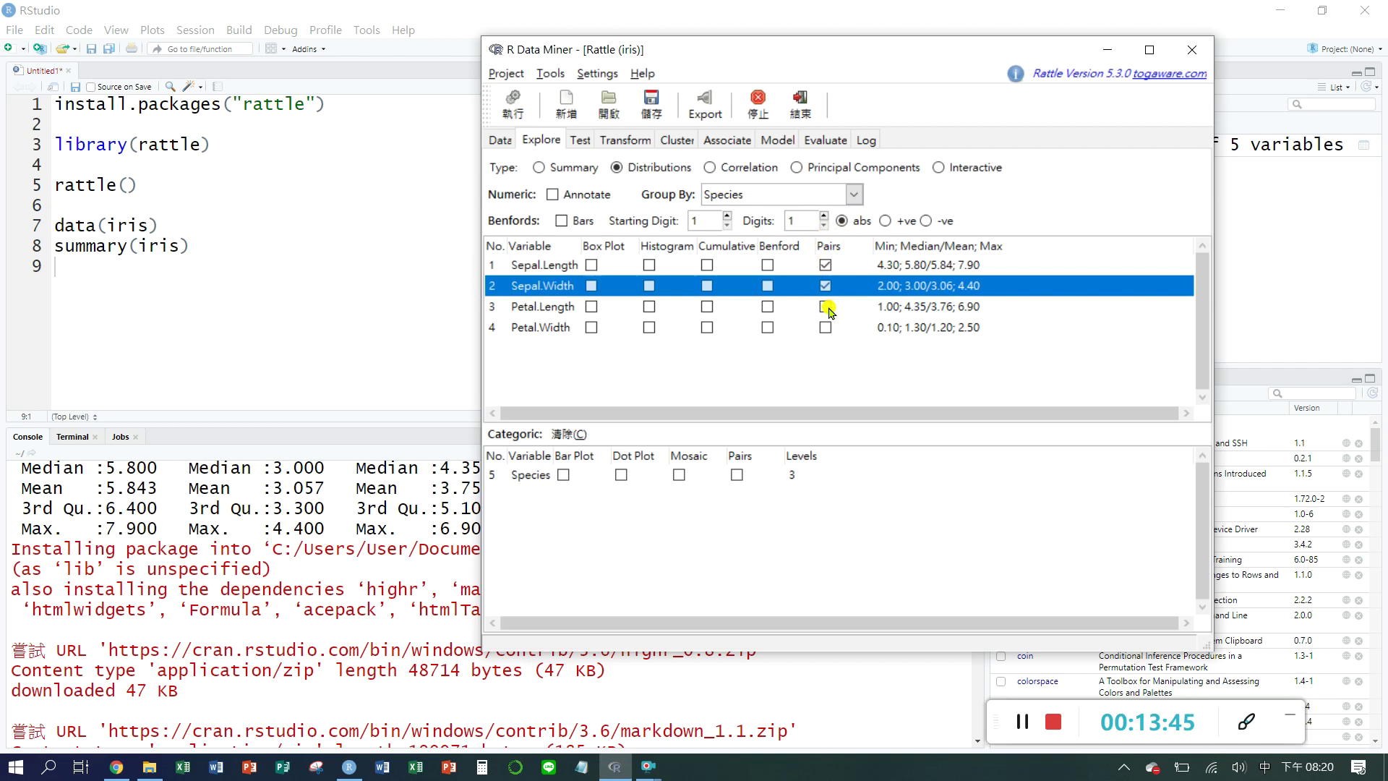
{"action": "left_click", "coordinate": [825, 306]}
{"action": "left_click", "coordinate": [827, 328]}
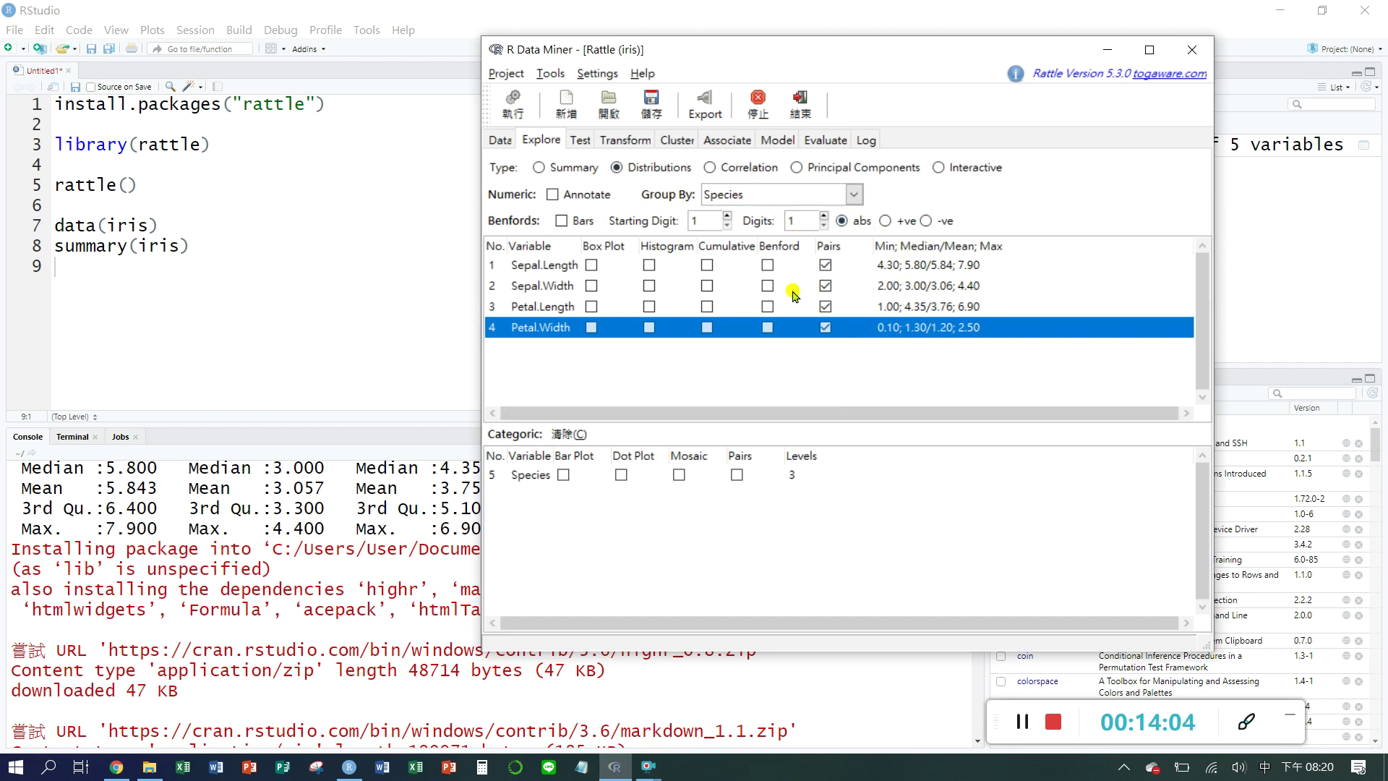
Step: Generate the Pairs plot of the four iris measurements grouped by Species, agreeing to install the required GGally package
{"action": "left_click", "coordinate": [512, 107]}
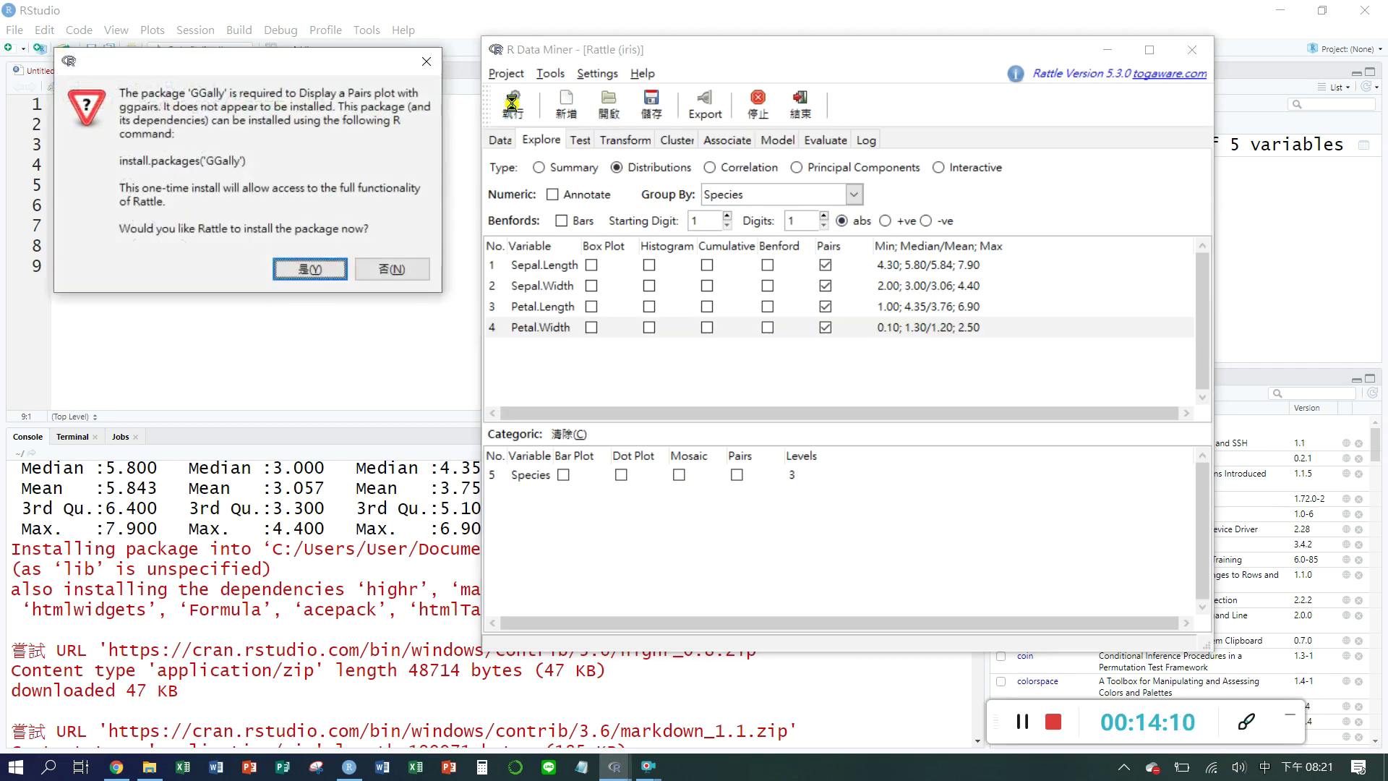
{"action": "left_click", "coordinate": [337, 269]}
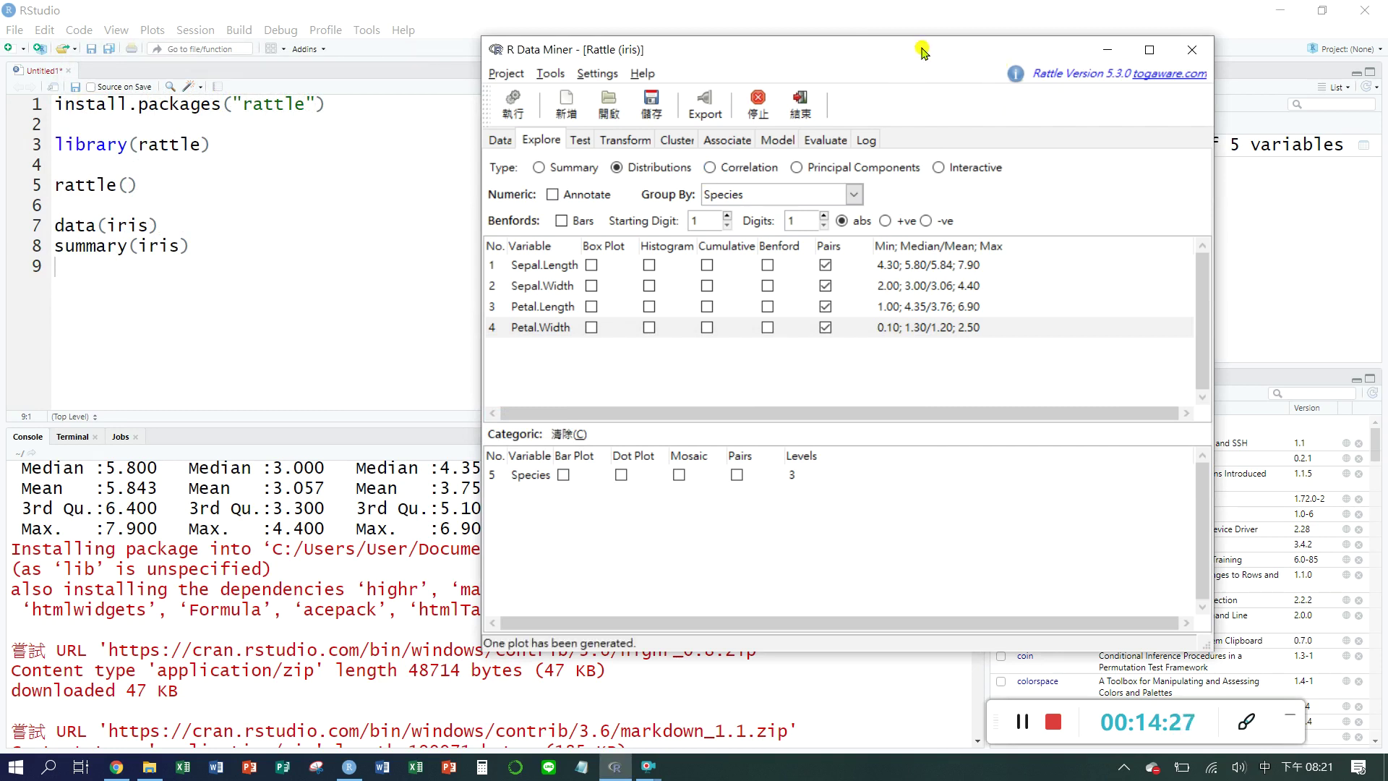
Step: Move the Rattle window aside, switch to the maximized RStudio window and display the generated pairs plot
{"action": "left_click_drag", "start_coordinate": [923, 51], "coordinate": [731, 47]}
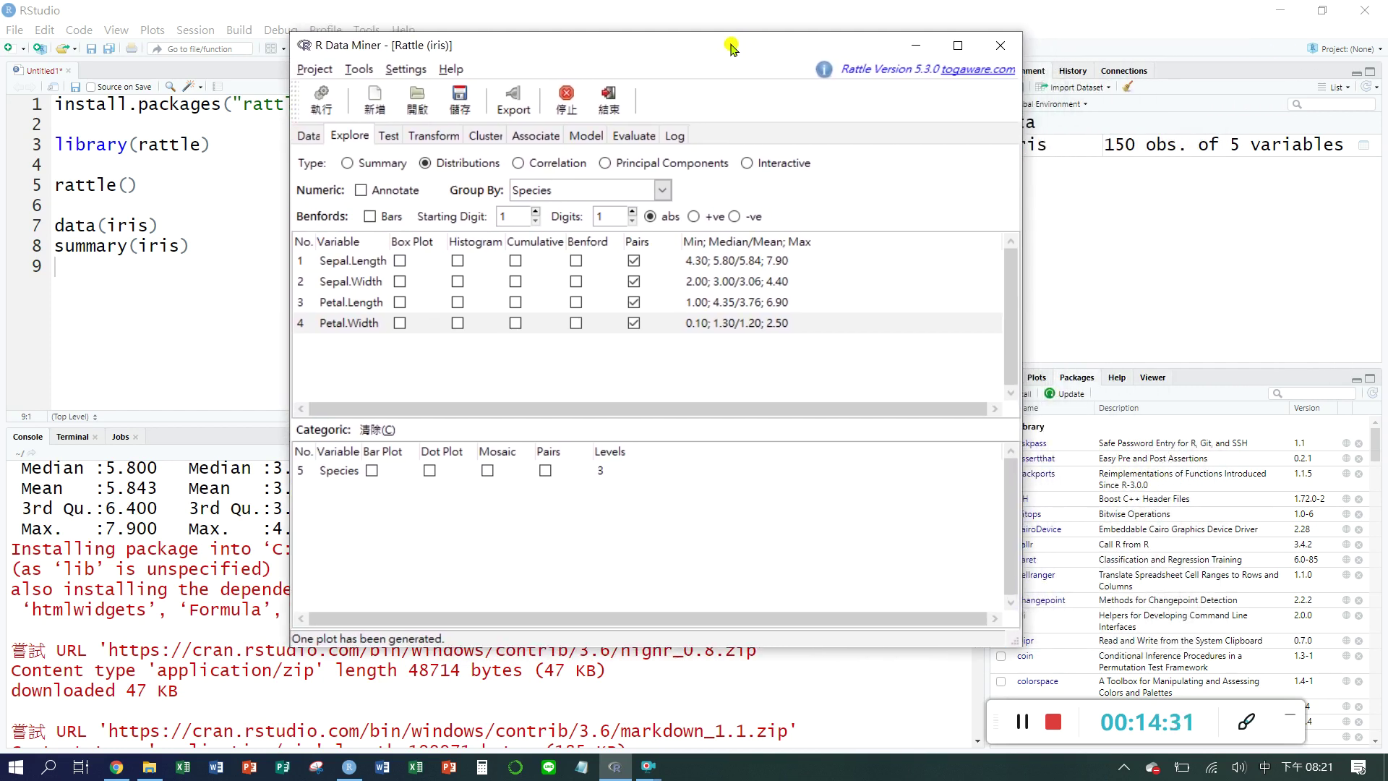
{"action": "left_click", "coordinate": [1322, 10]}
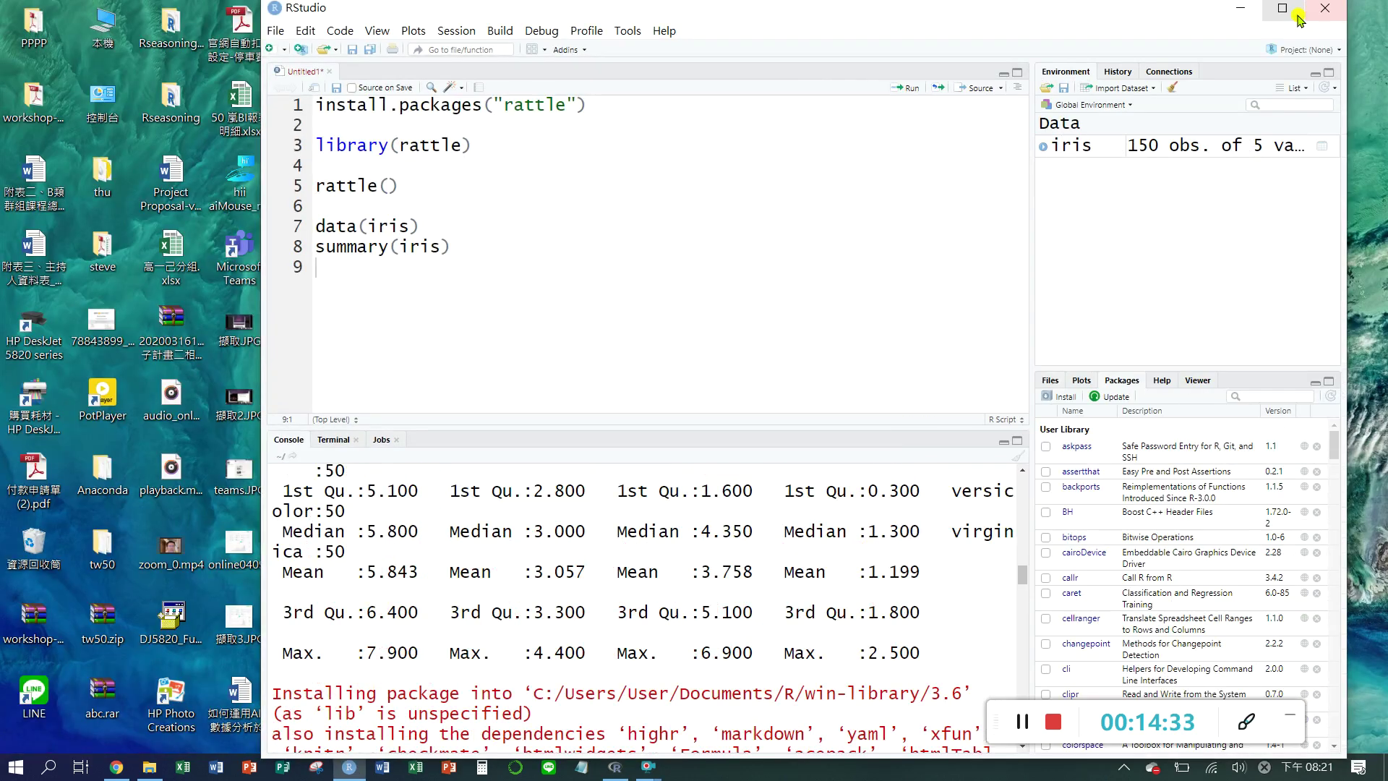
{"action": "left_click", "coordinate": [1299, 19]}
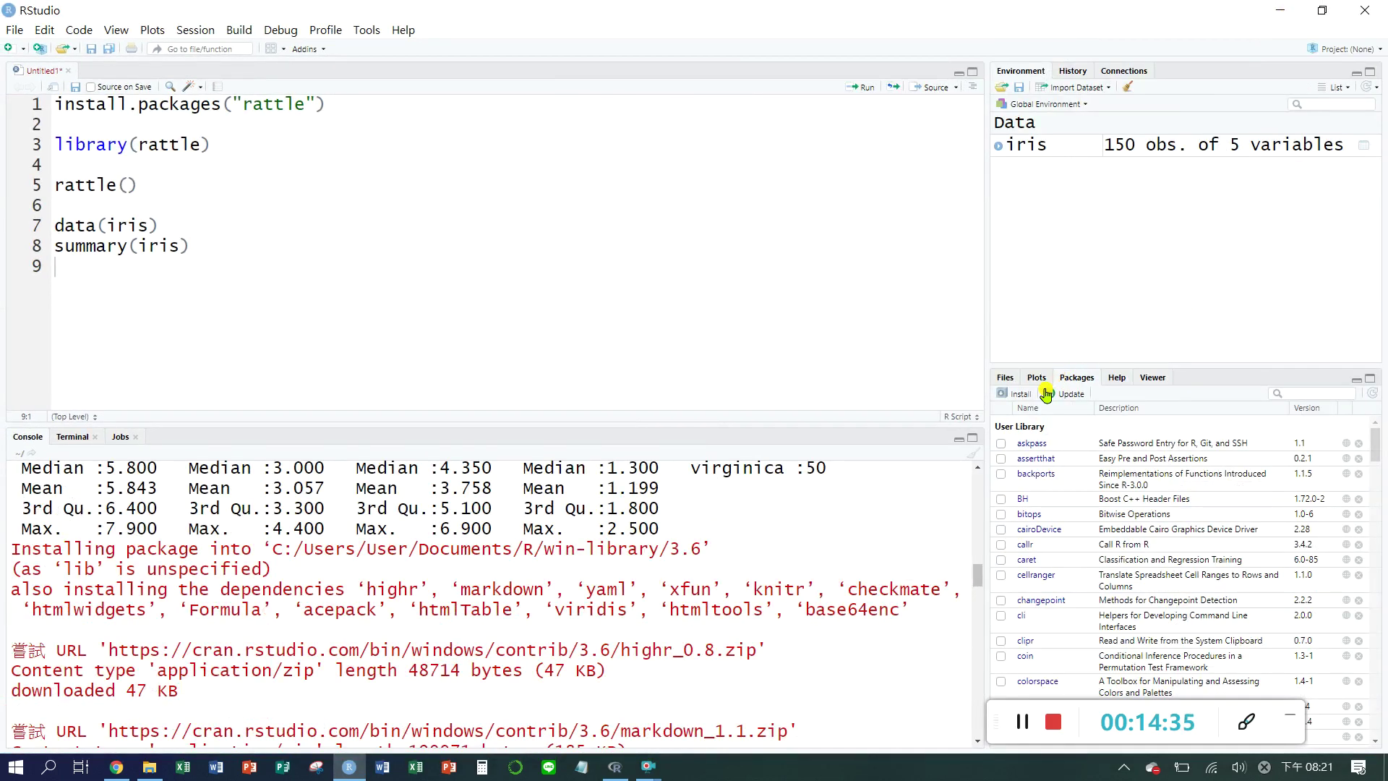
{"action": "left_click", "coordinate": [1045, 384]}
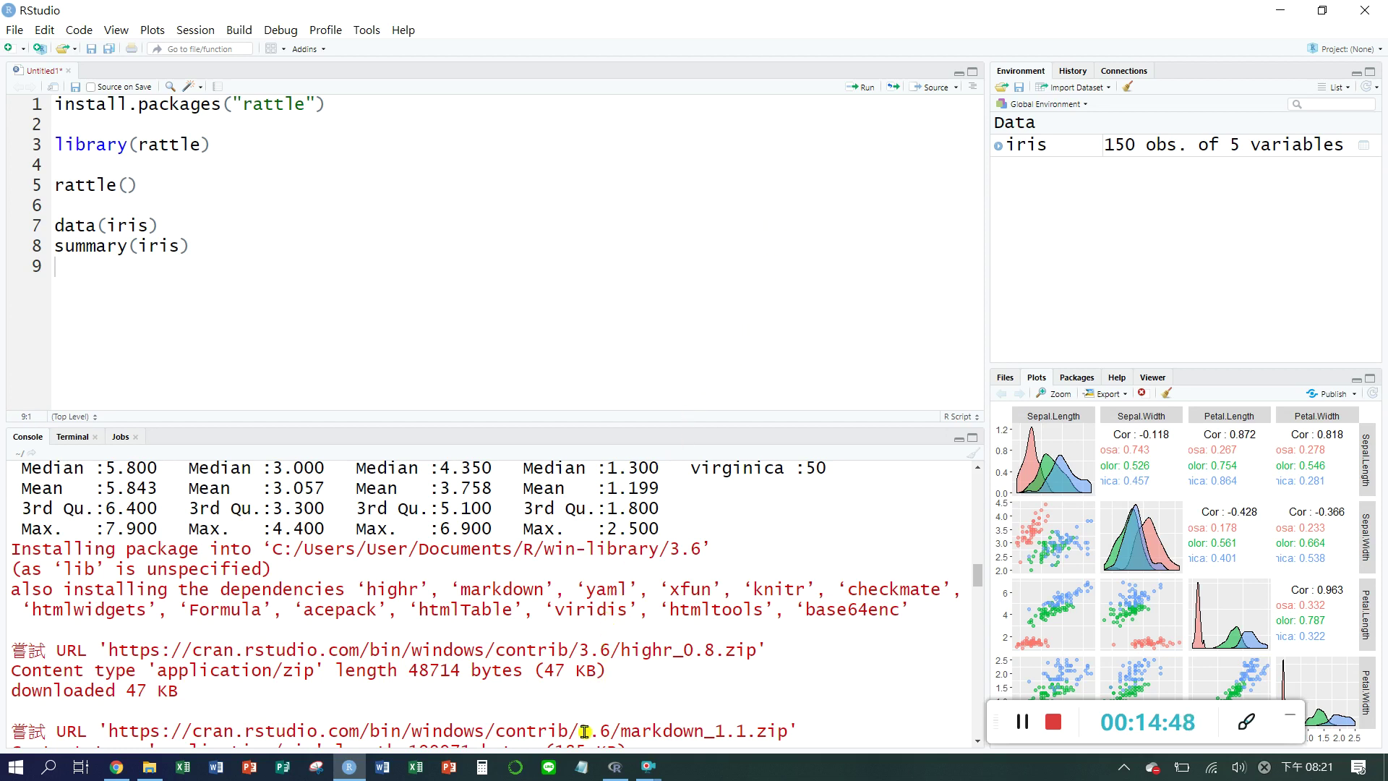
Step: Bring the Rattle window back to the front and place it beside the pairs plot, keeping the whole plot uncovered
{"action": "mouse_move", "coordinate": [619, 774]}
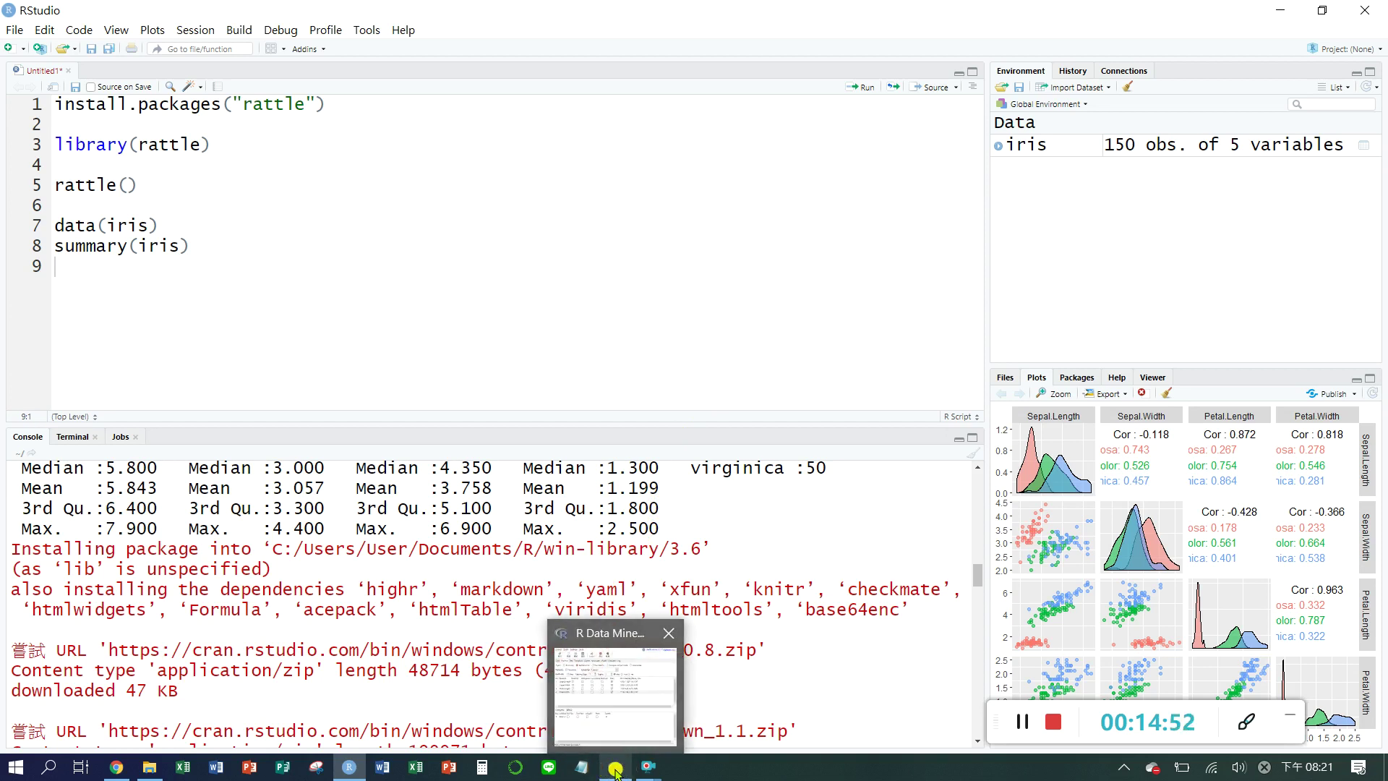
{"action": "left_click", "coordinate": [615, 771]}
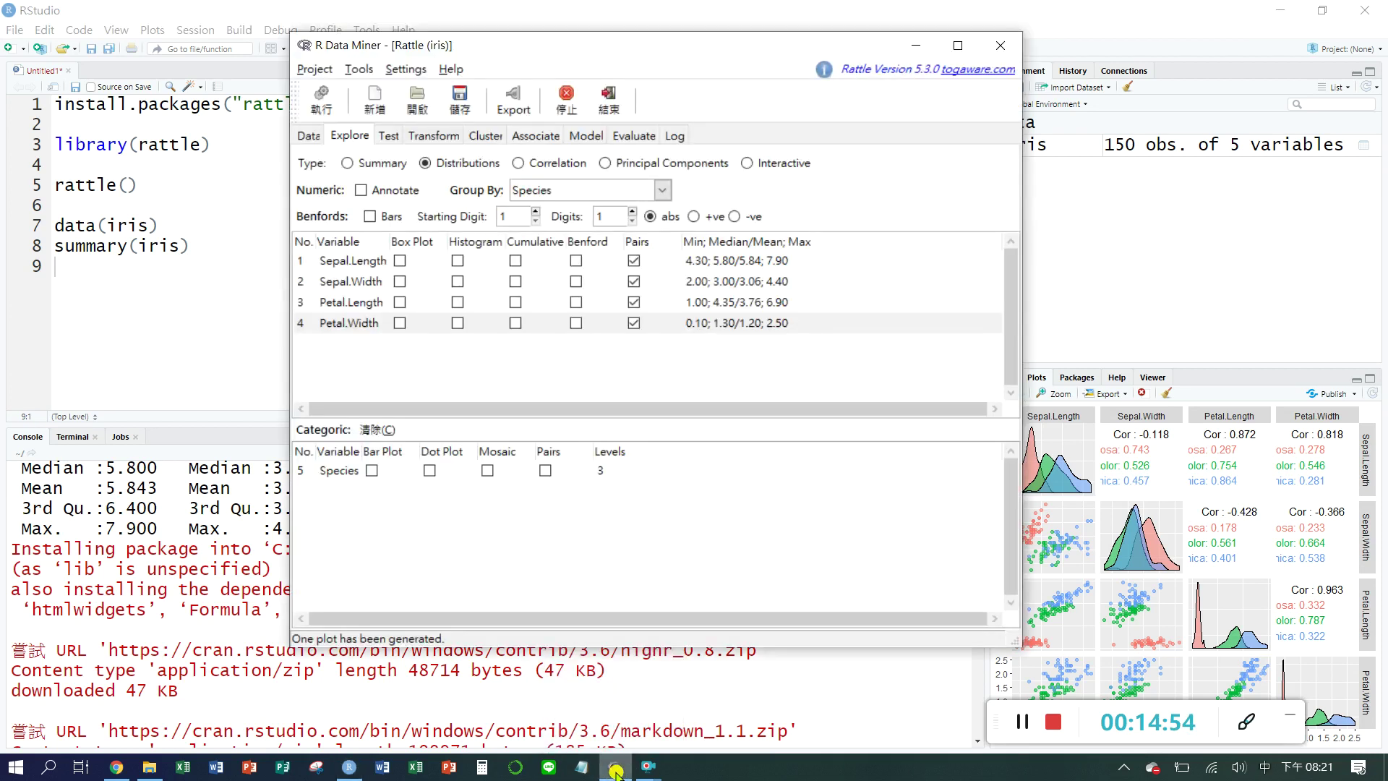
{"action": "left_click_drag", "start_coordinate": [719, 45], "coordinate": [517, 110]}
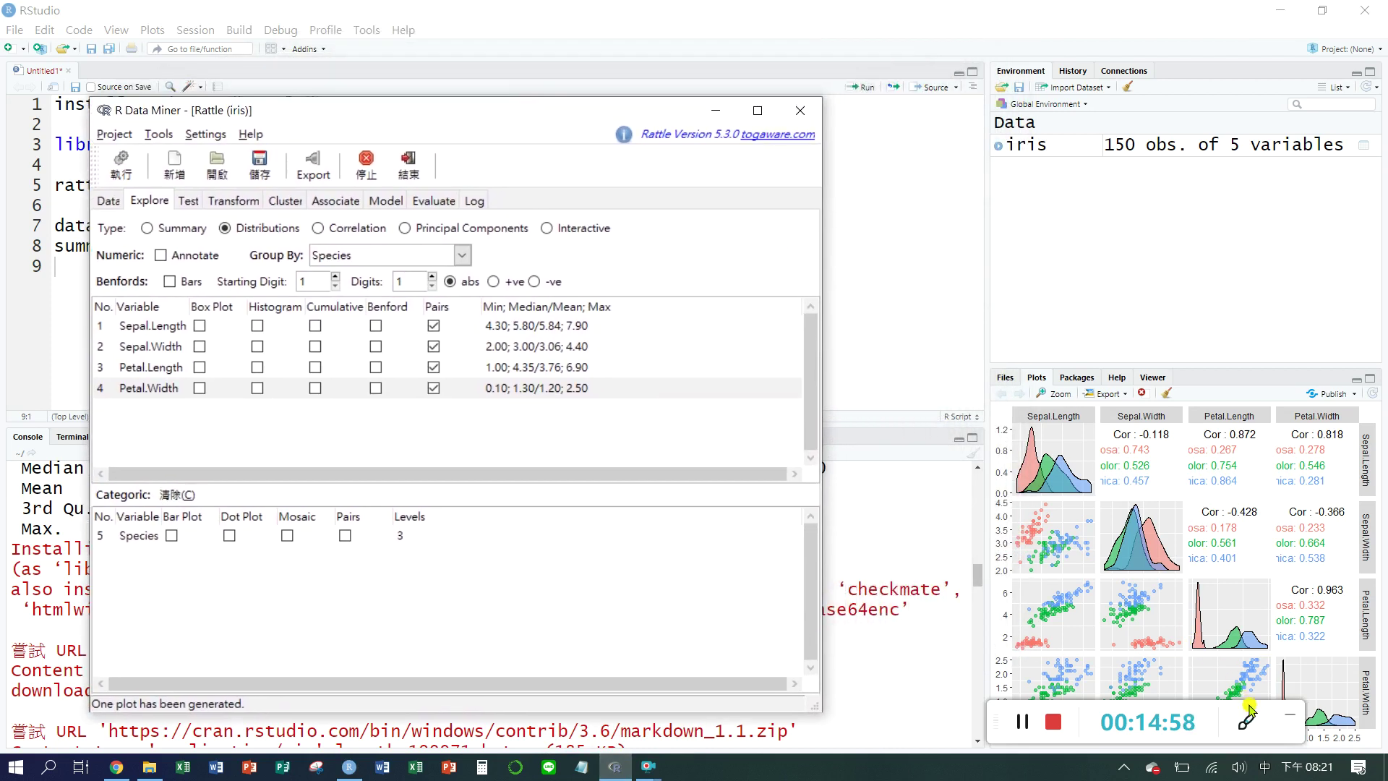
{"action": "left_click_drag", "start_coordinate": [1283, 729], "coordinate": [894, 731]}
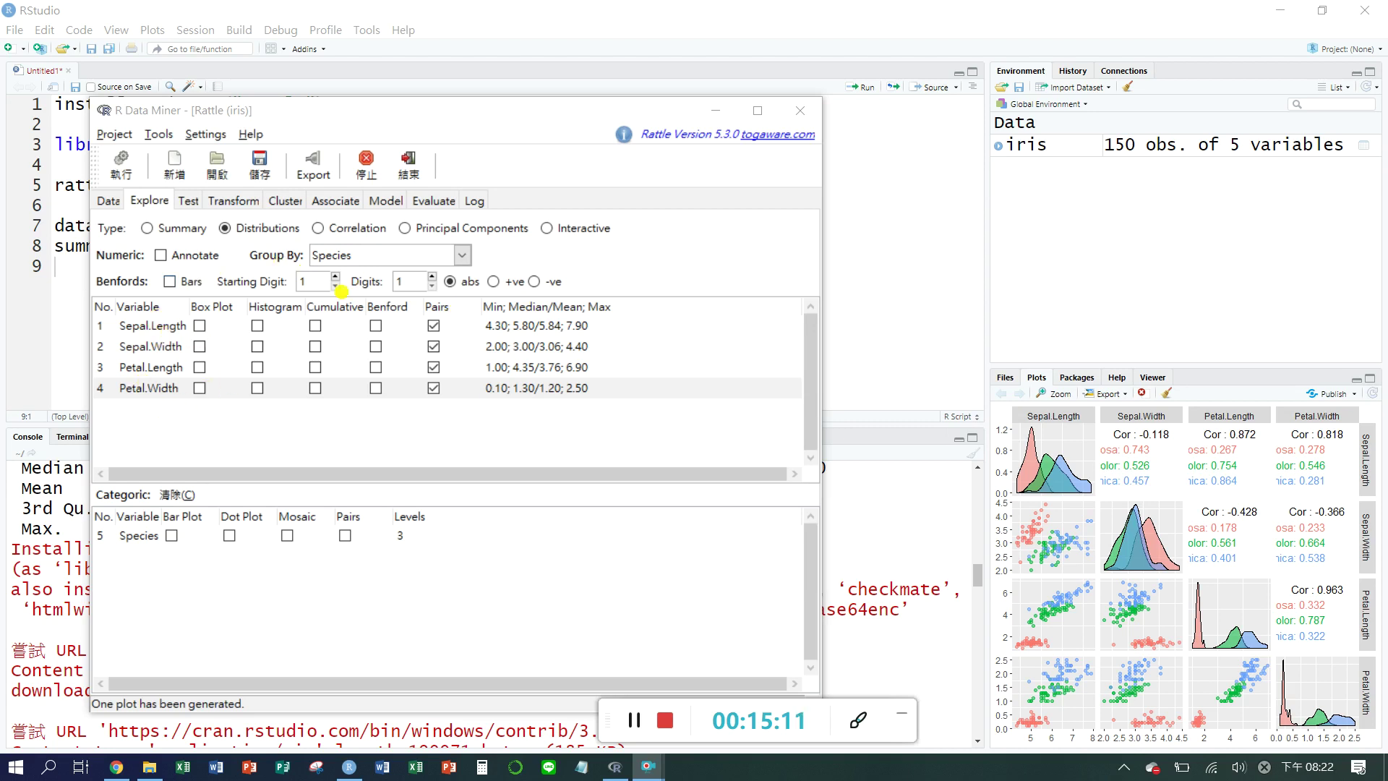
{"action": "left_click_drag", "start_coordinate": [513, 116], "coordinate": [599, 97]}
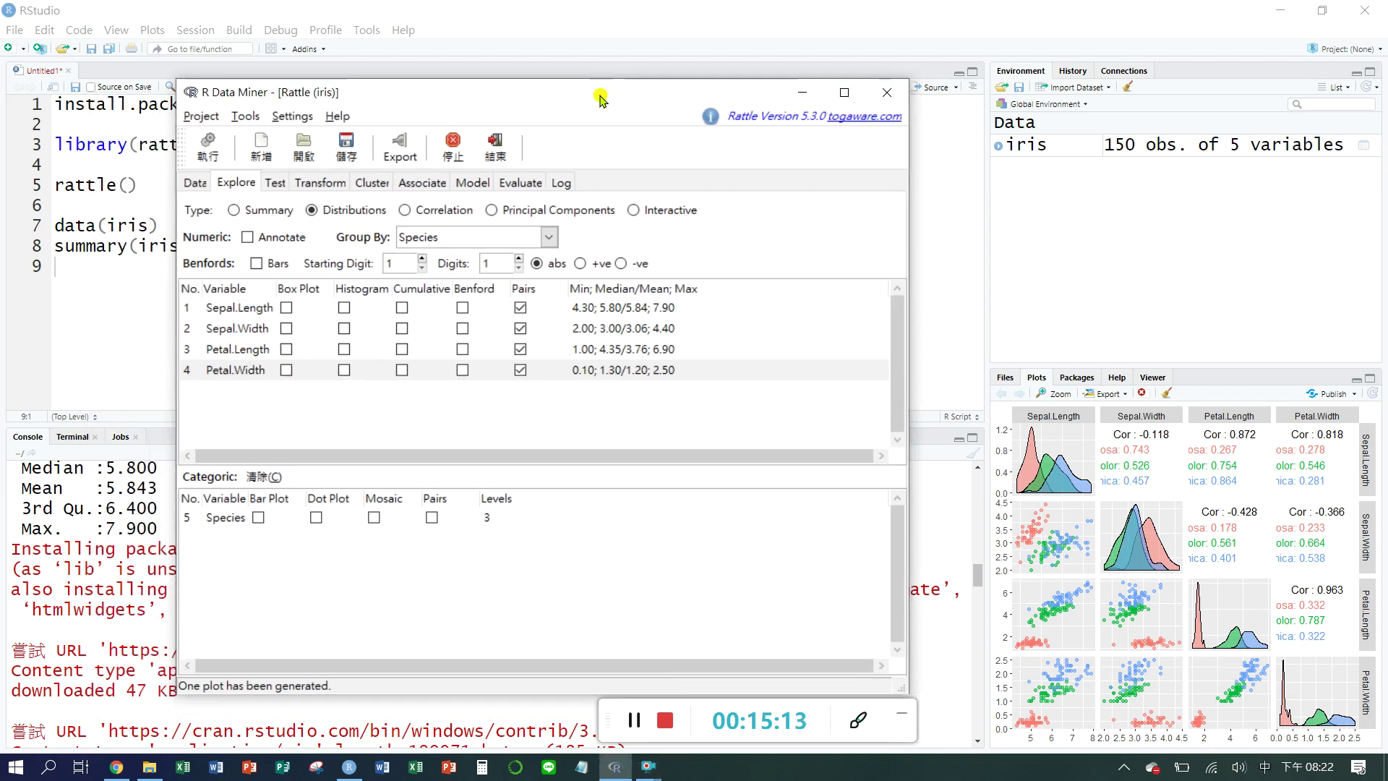